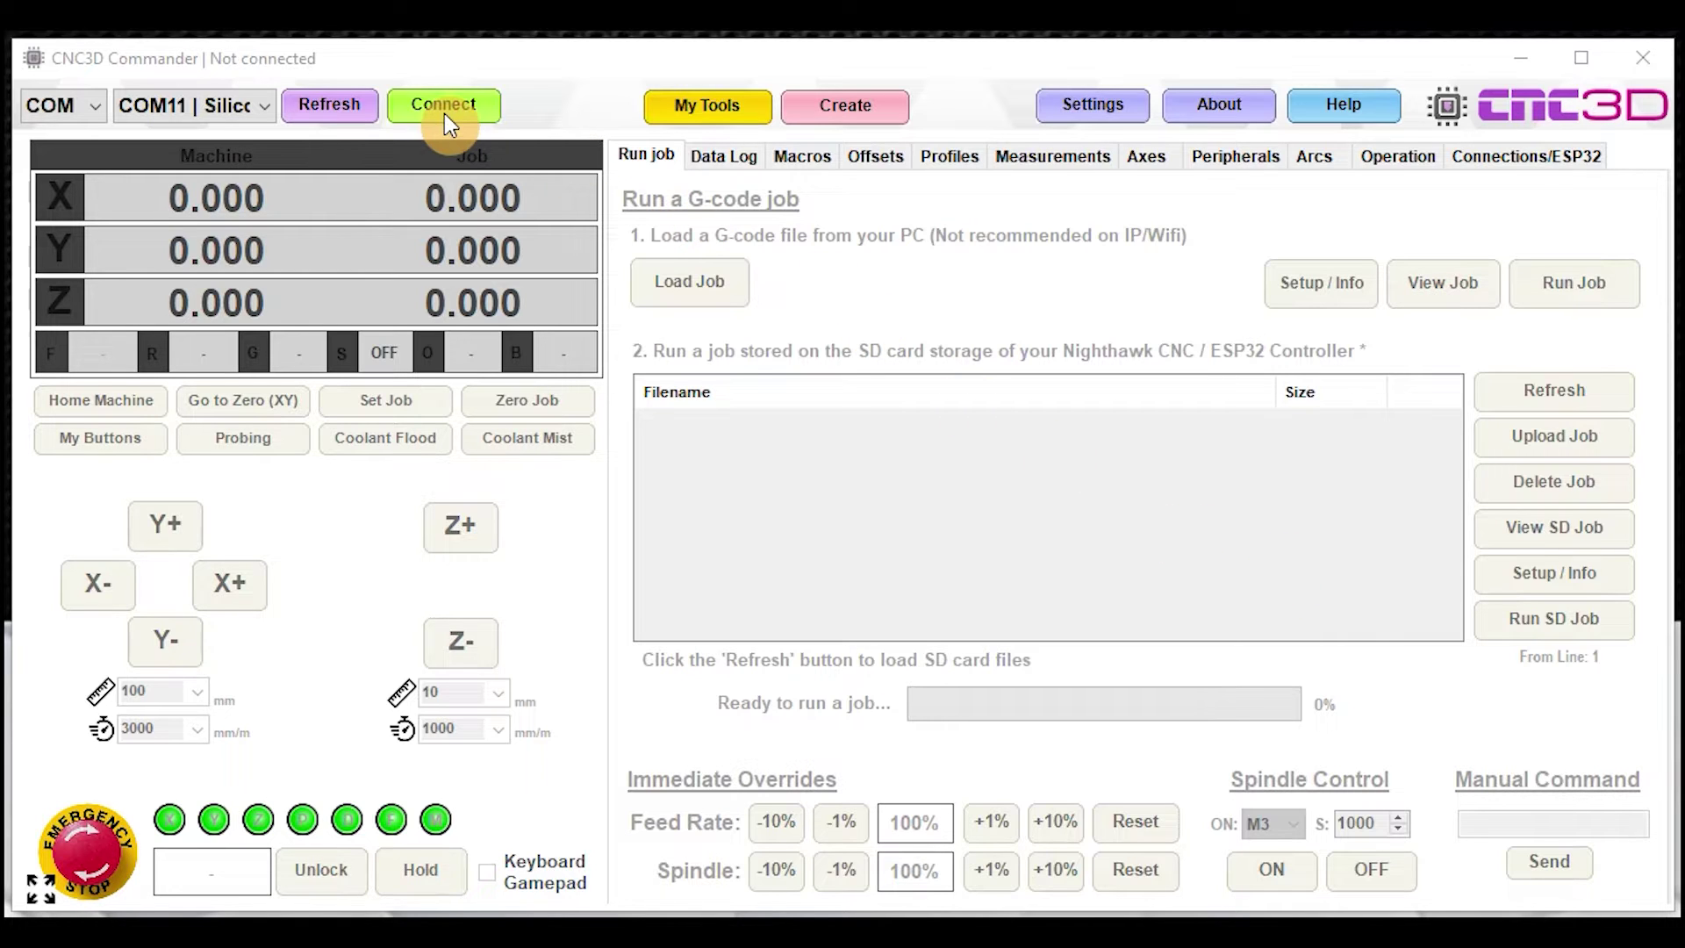
Connect to the NighthawkCNC 2.3 controller on serial port COM11.
click(193, 116)
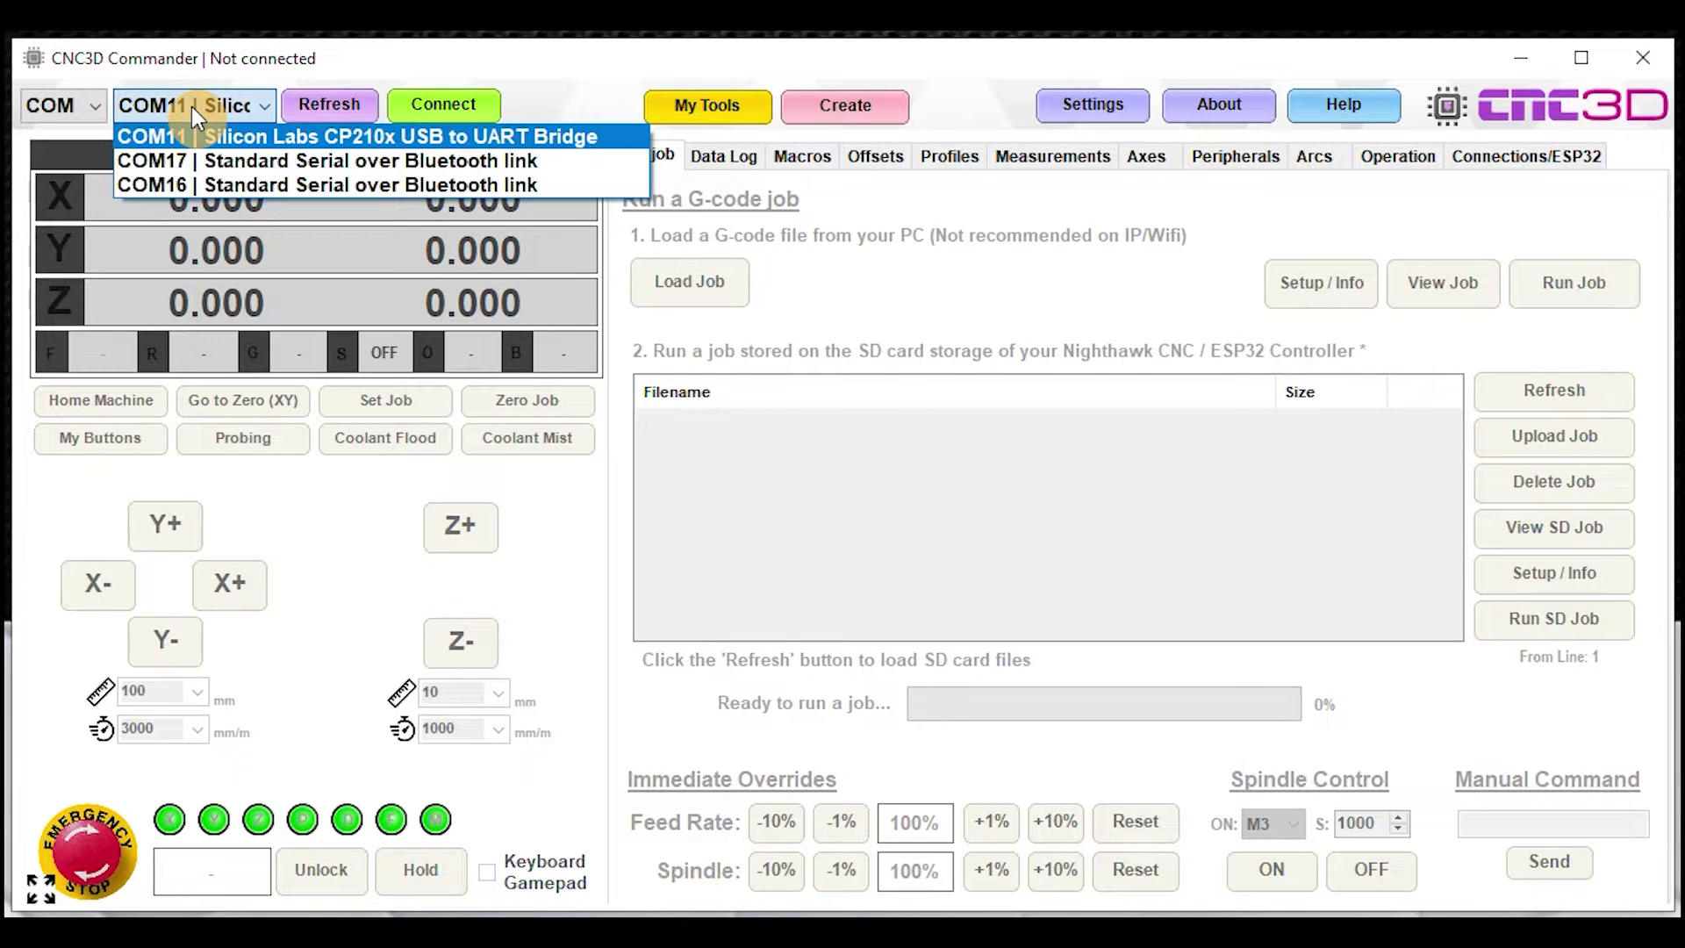
click(191, 107)
click(416, 102)
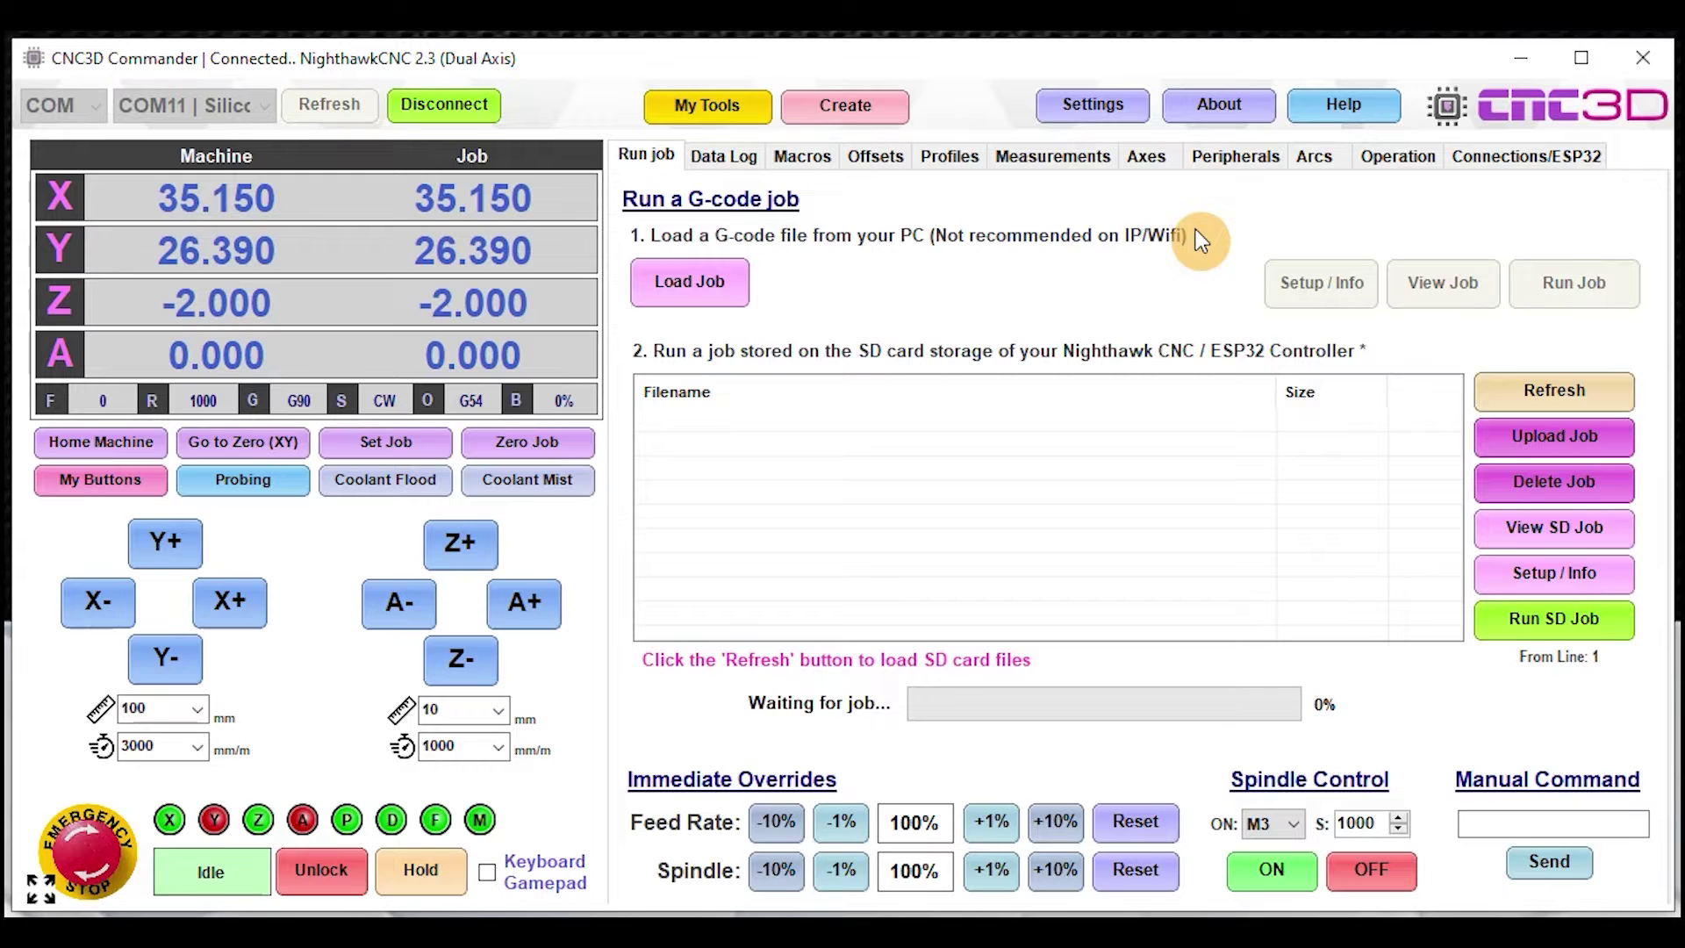
click(687, 286)
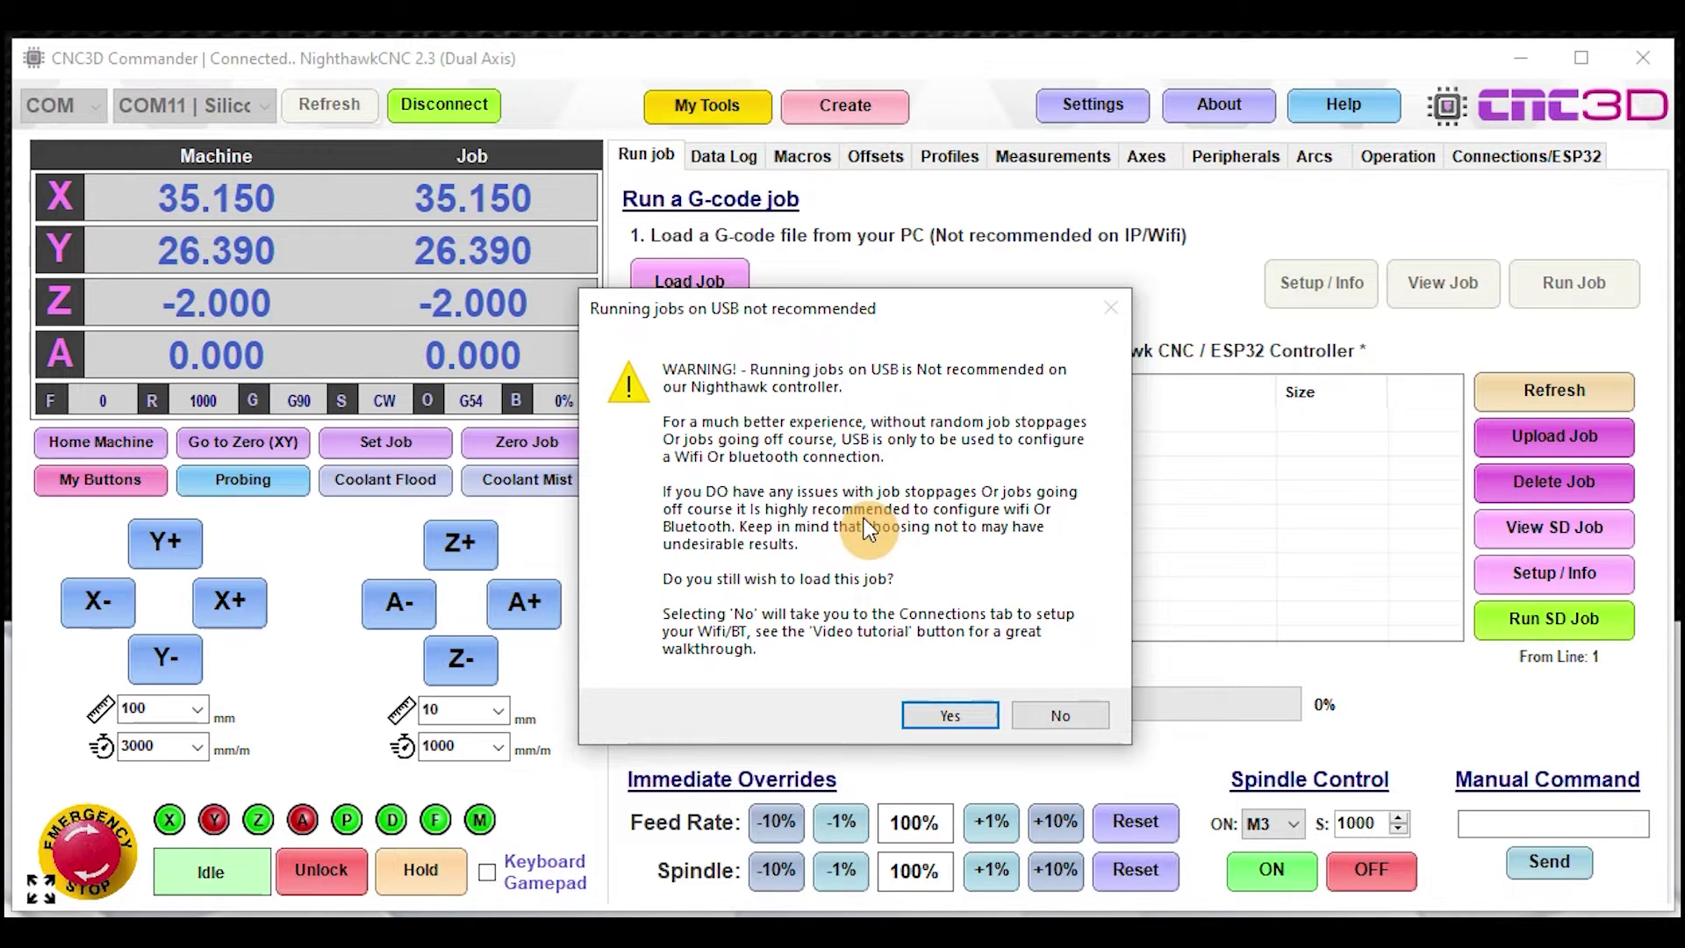
Load 6 shape test.nc over USB despite the warning and preview its six-shape toolpath.
click(935, 713)
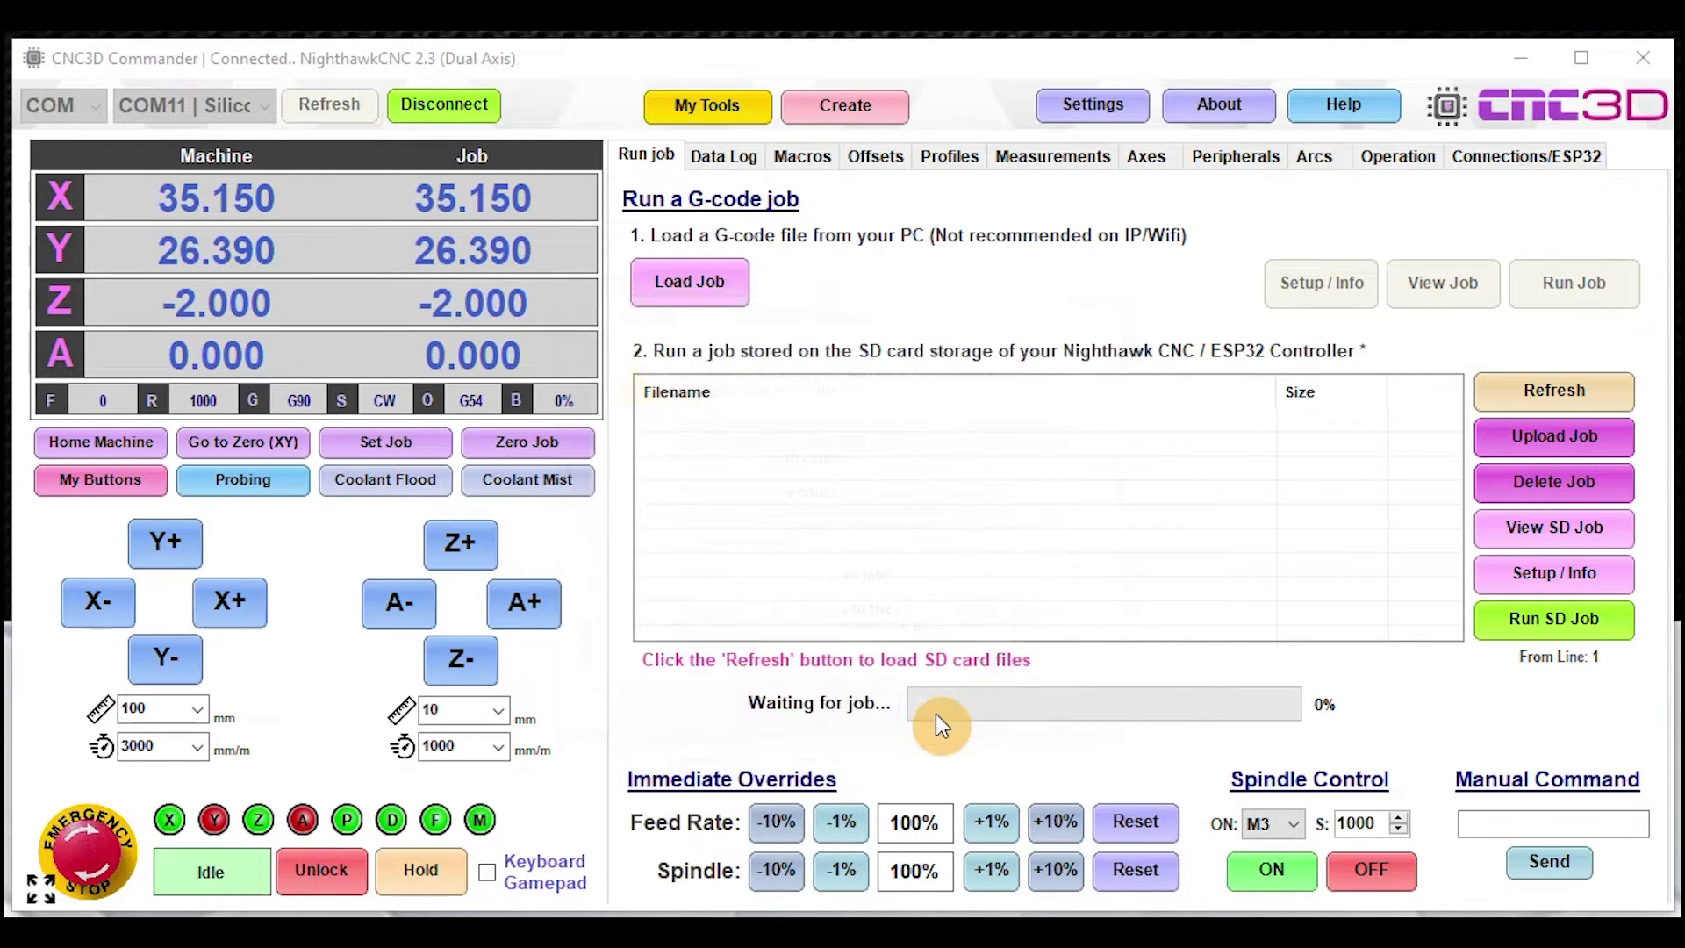
click(613, 299)
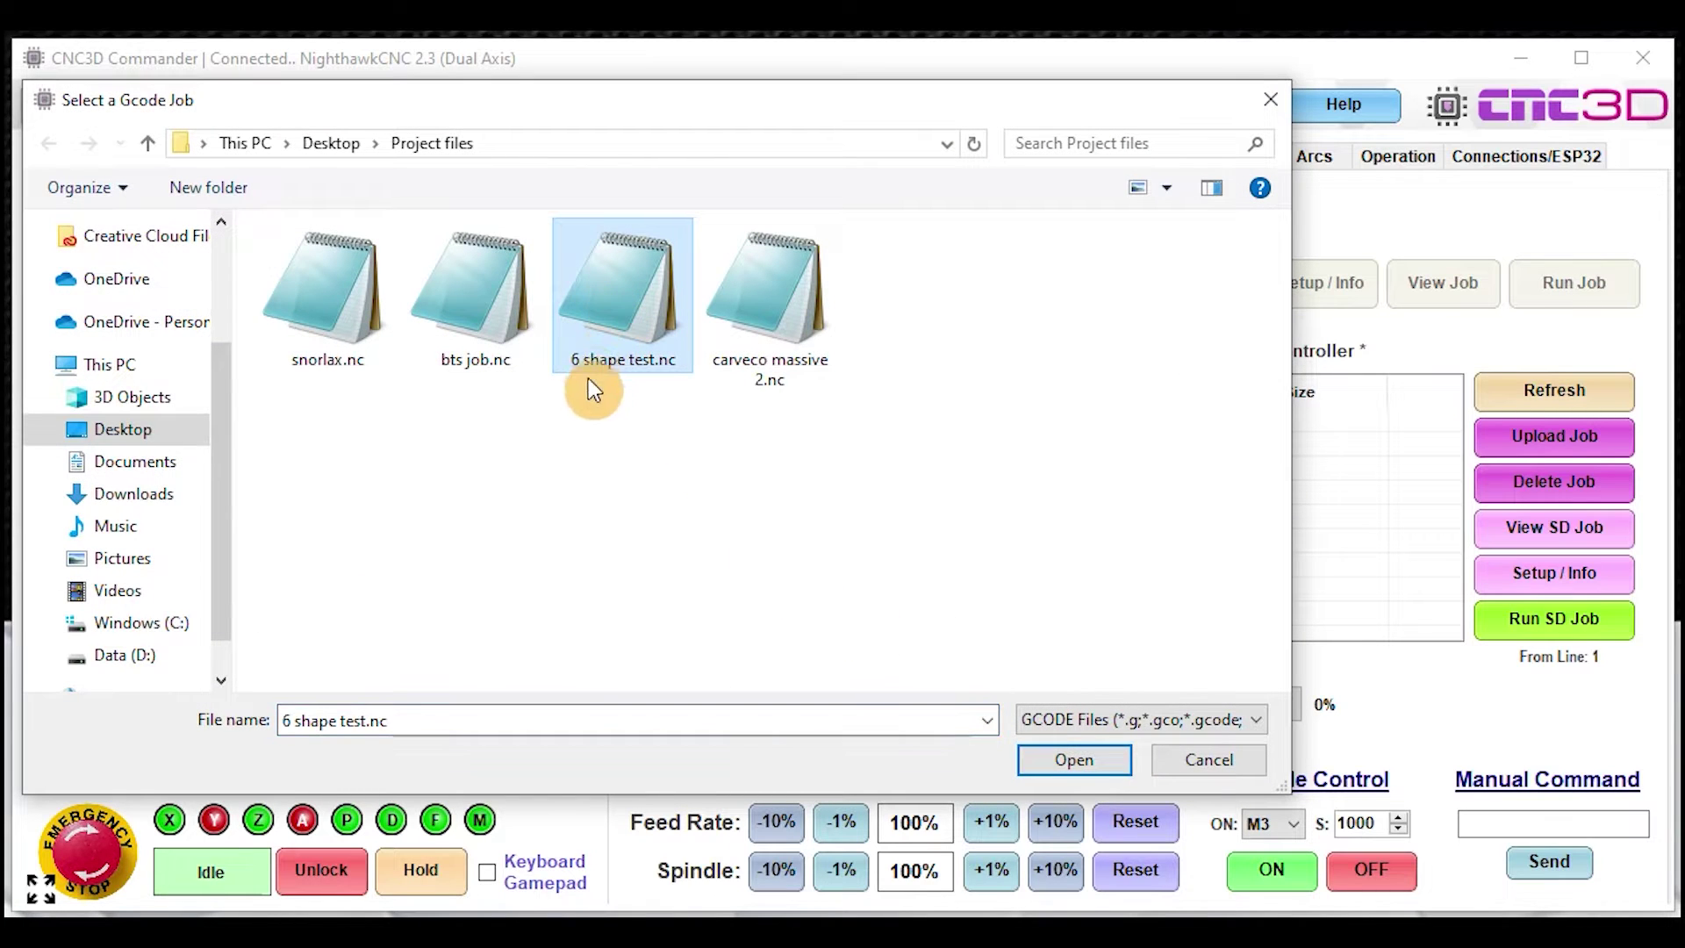
click(1075, 760)
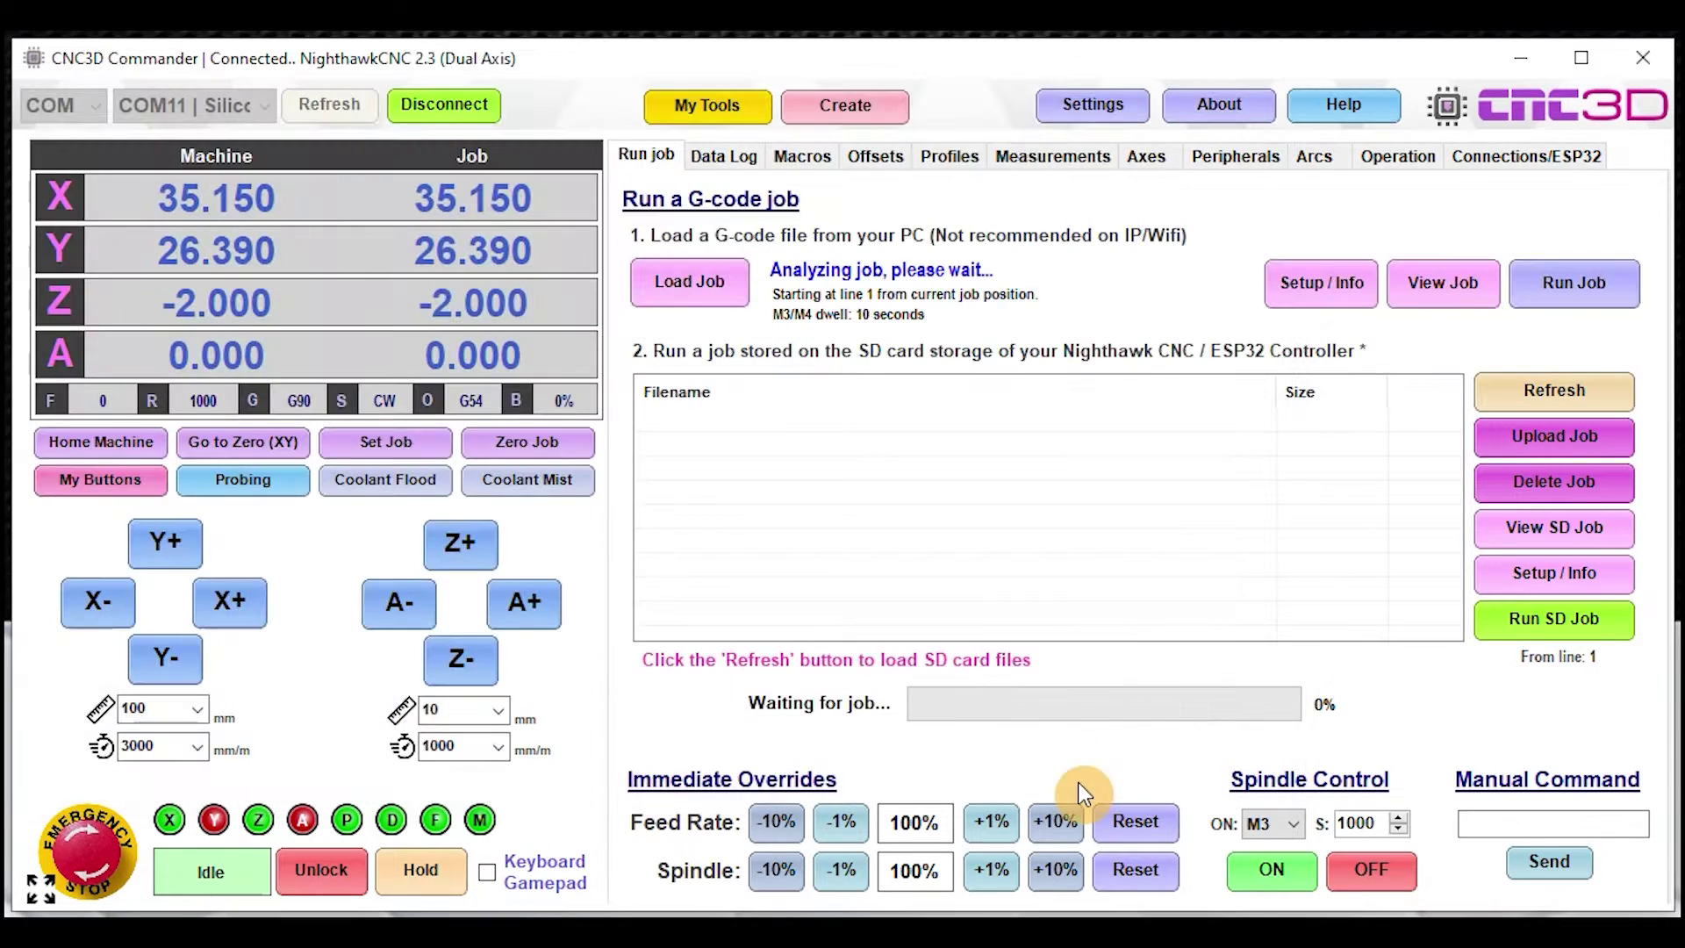
click(1456, 290)
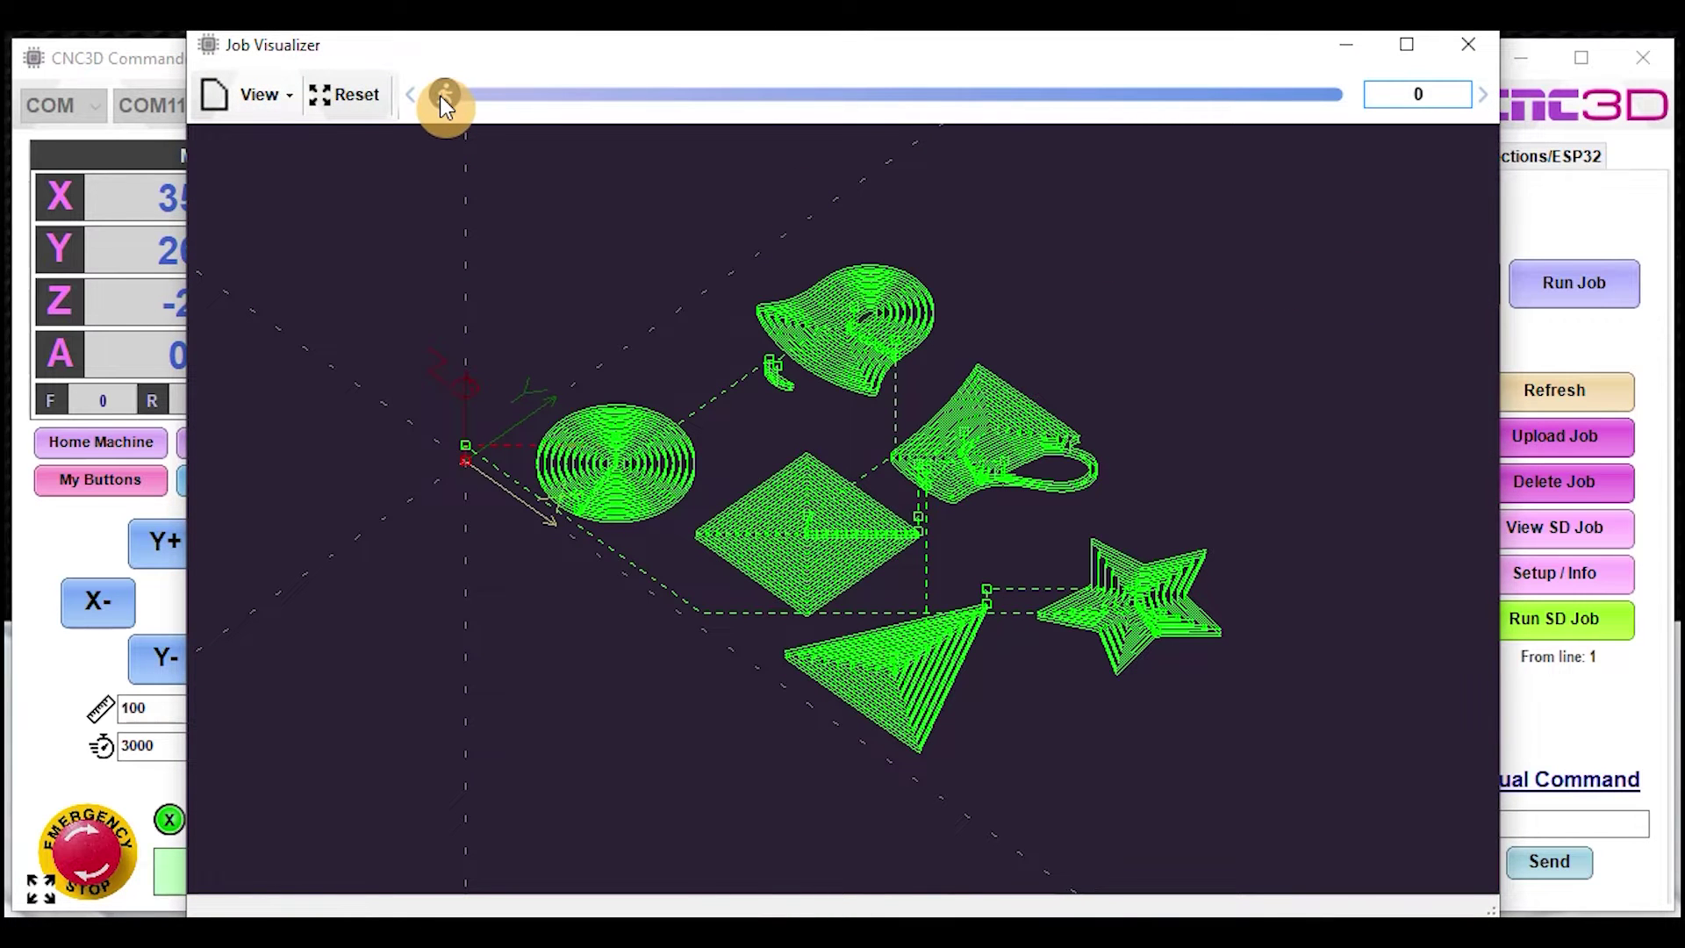
drag(441, 99, 1093, 97)
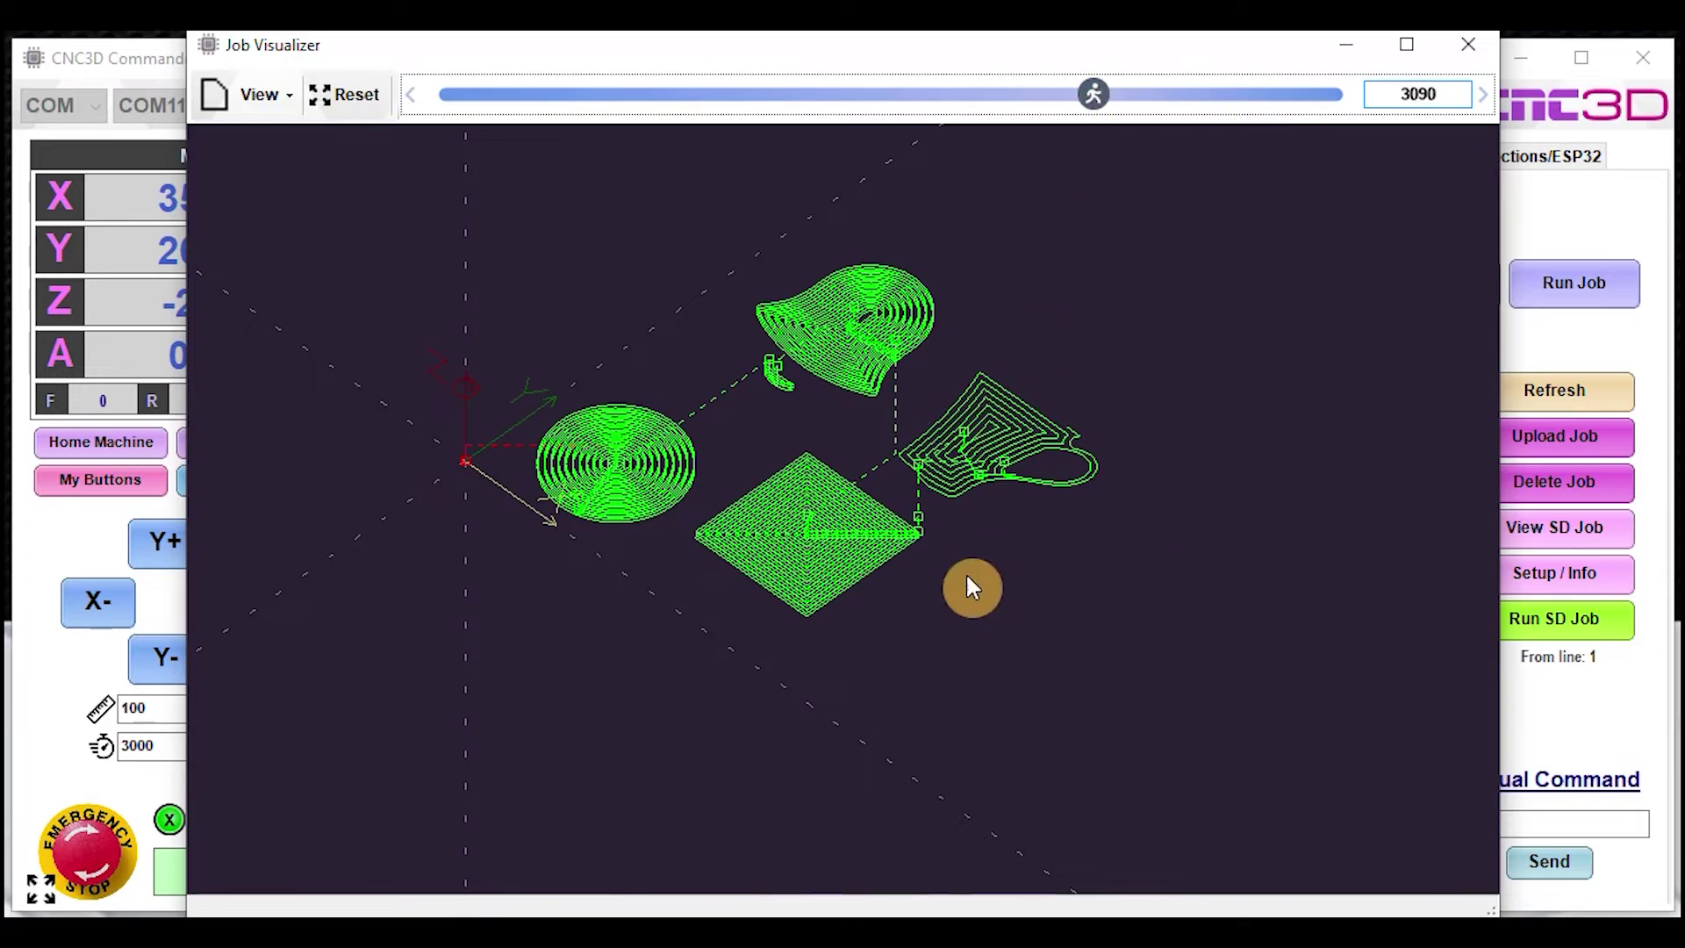
drag(970, 587, 933, 653)
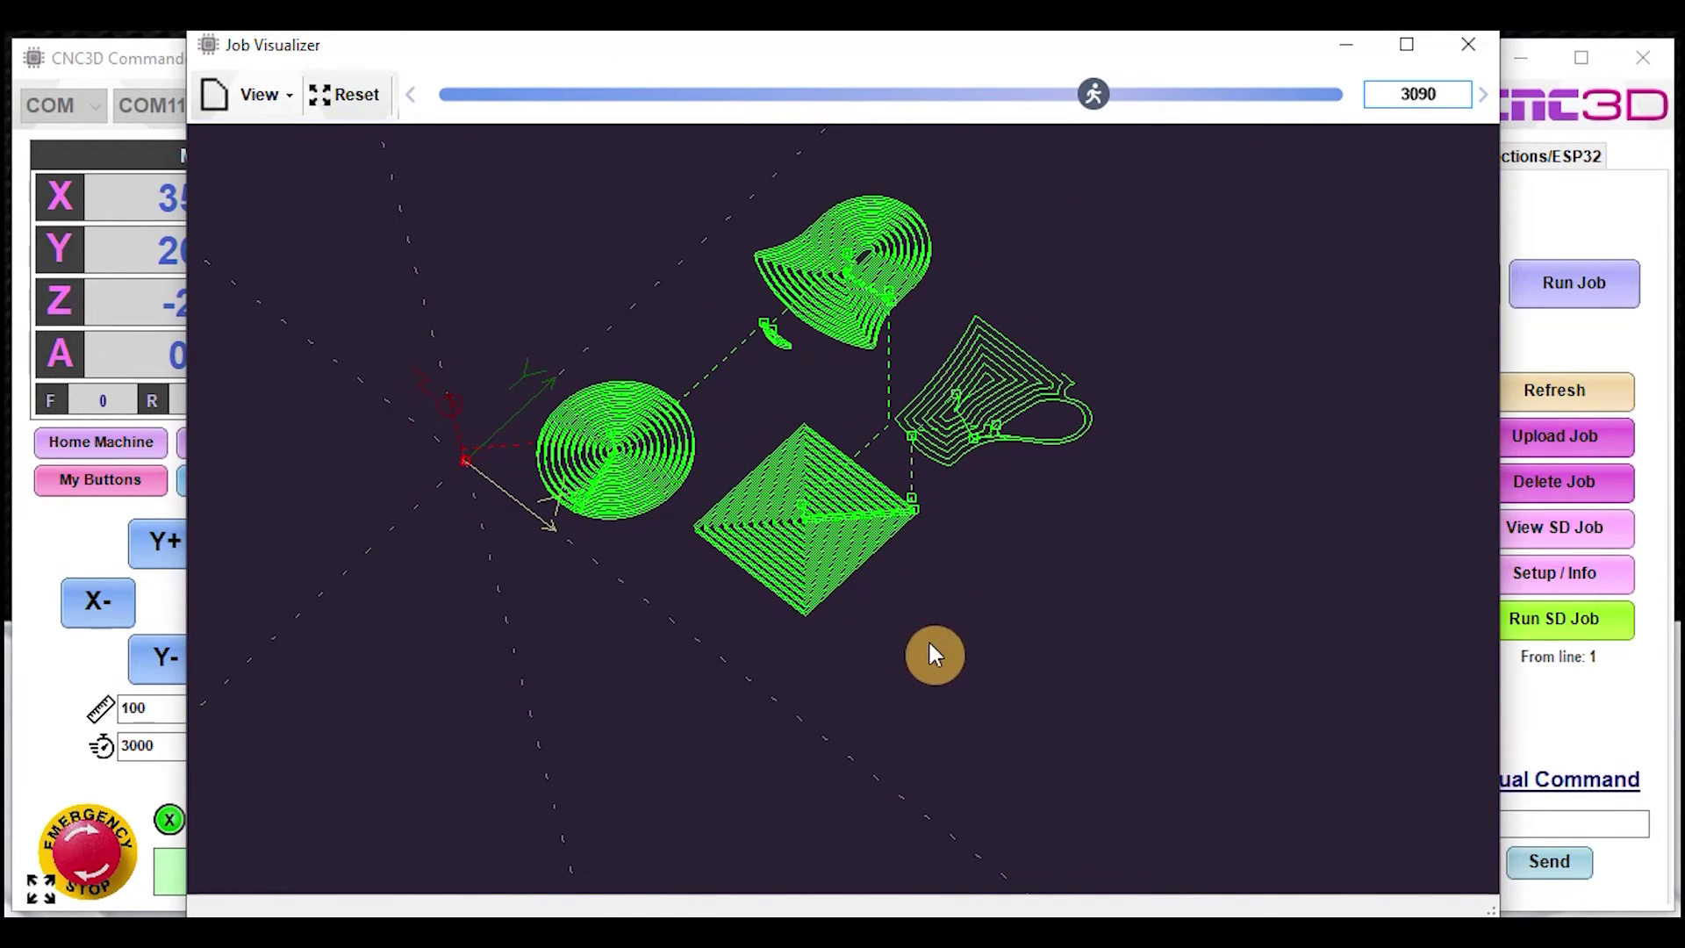
drag(1092, 98, 425, 114)
click(1466, 45)
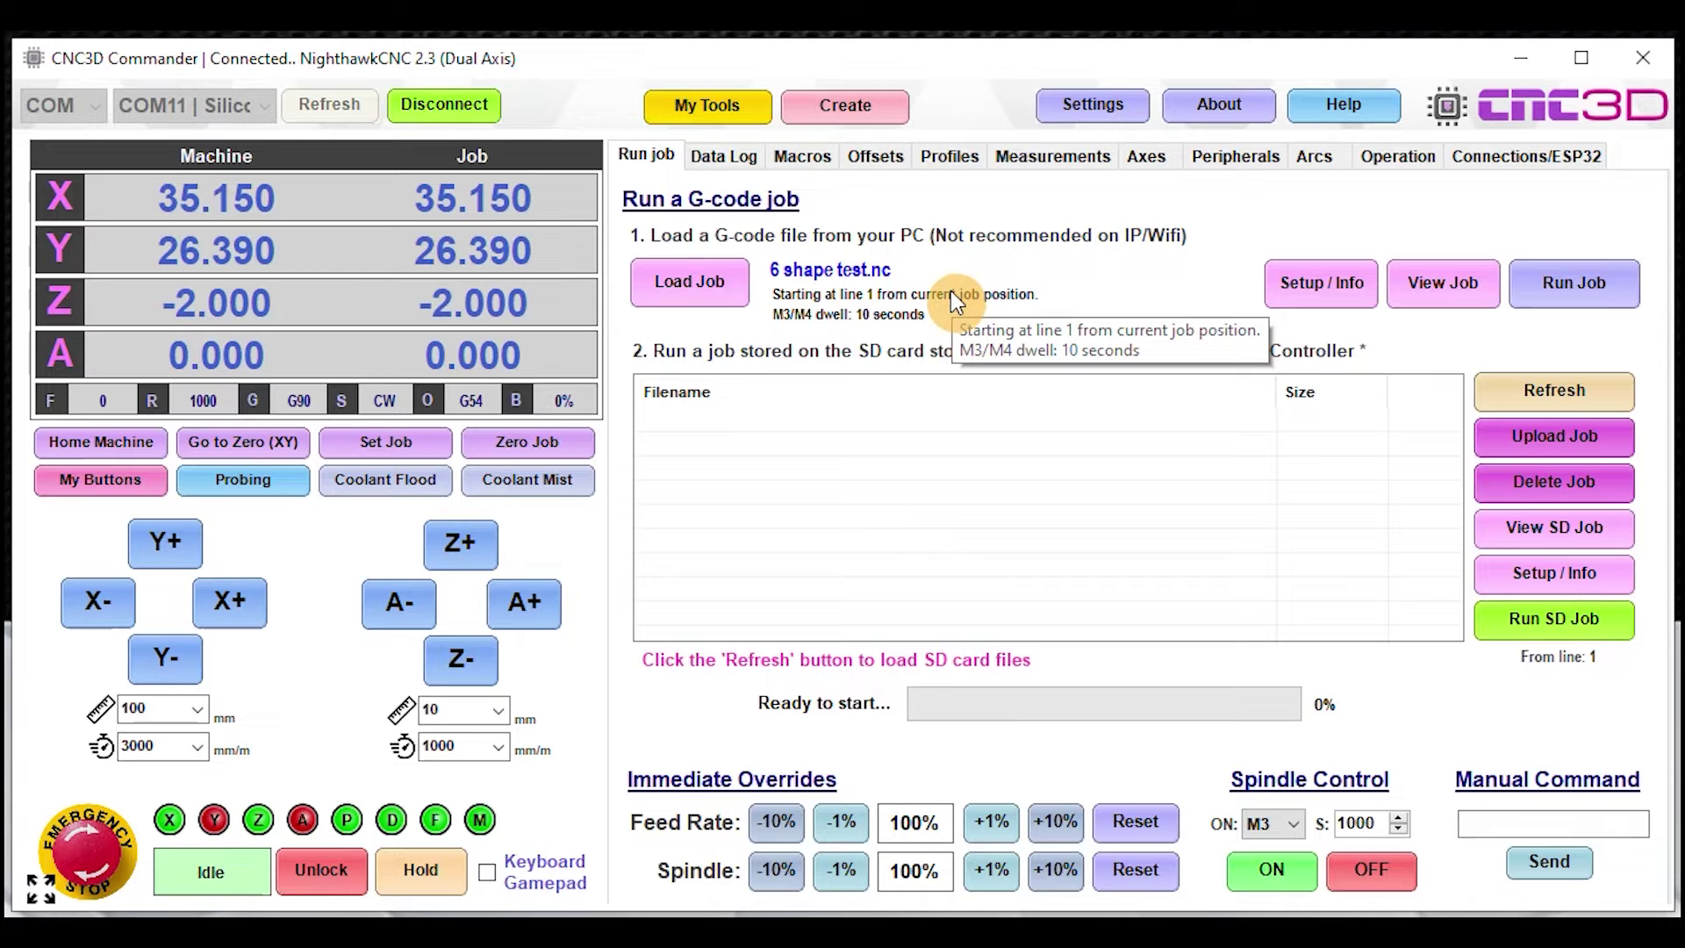
In the job setup, set the run mode to 'Step through job line by line' and apply it.
click(1313, 287)
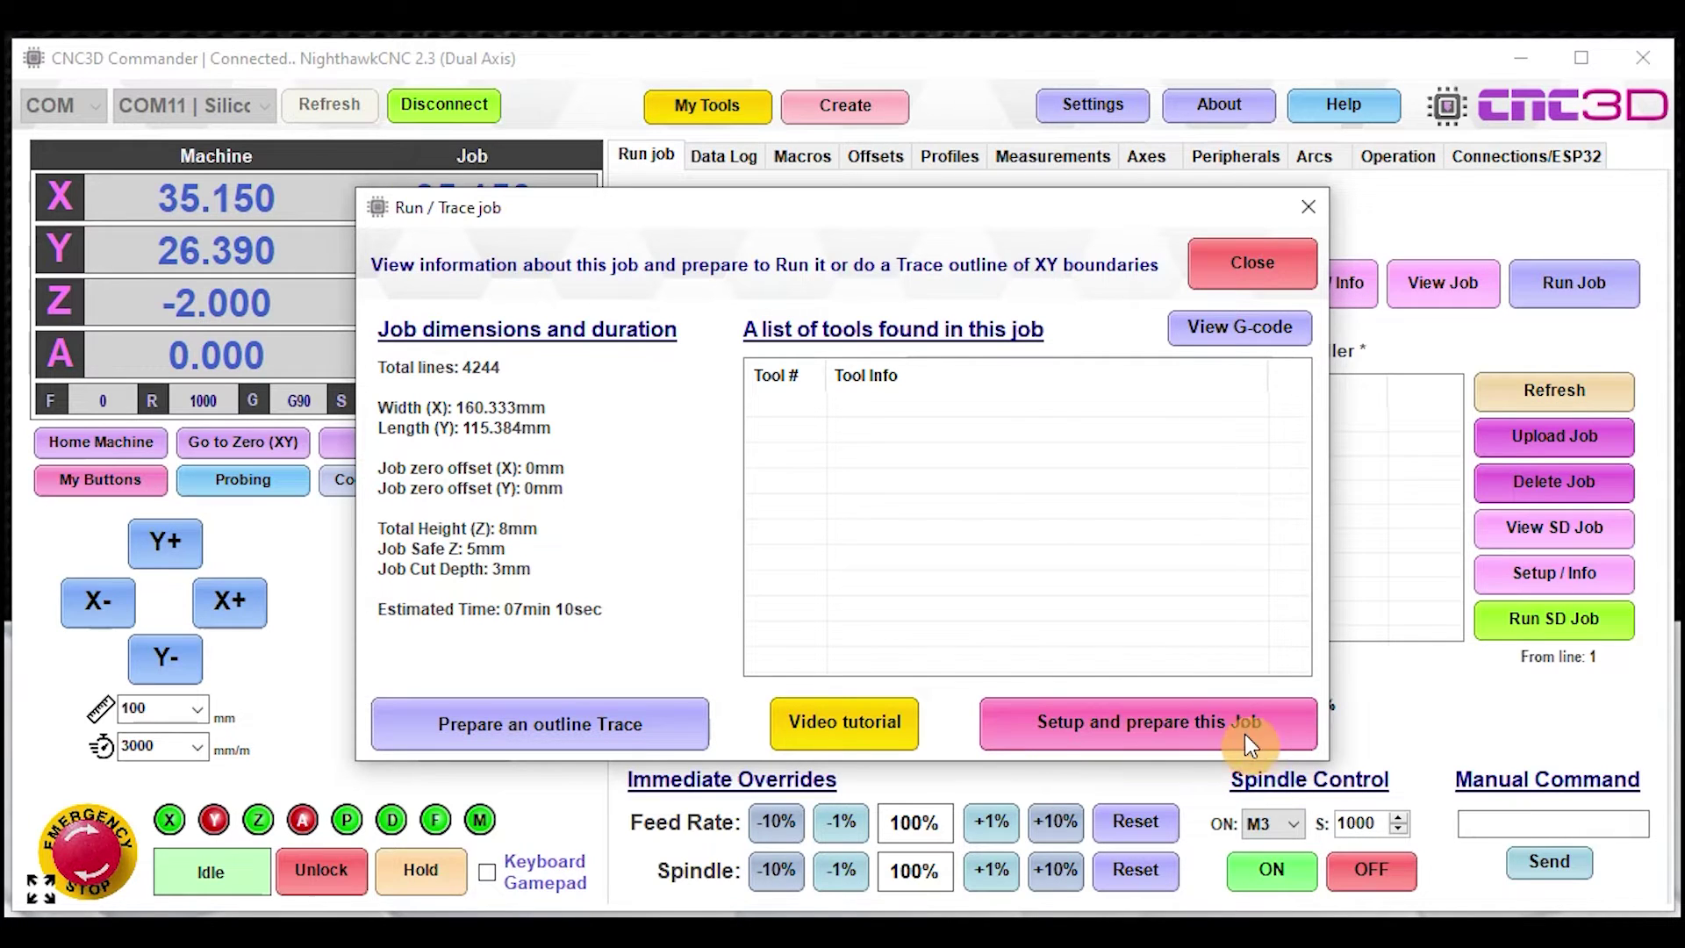
click(1146, 739)
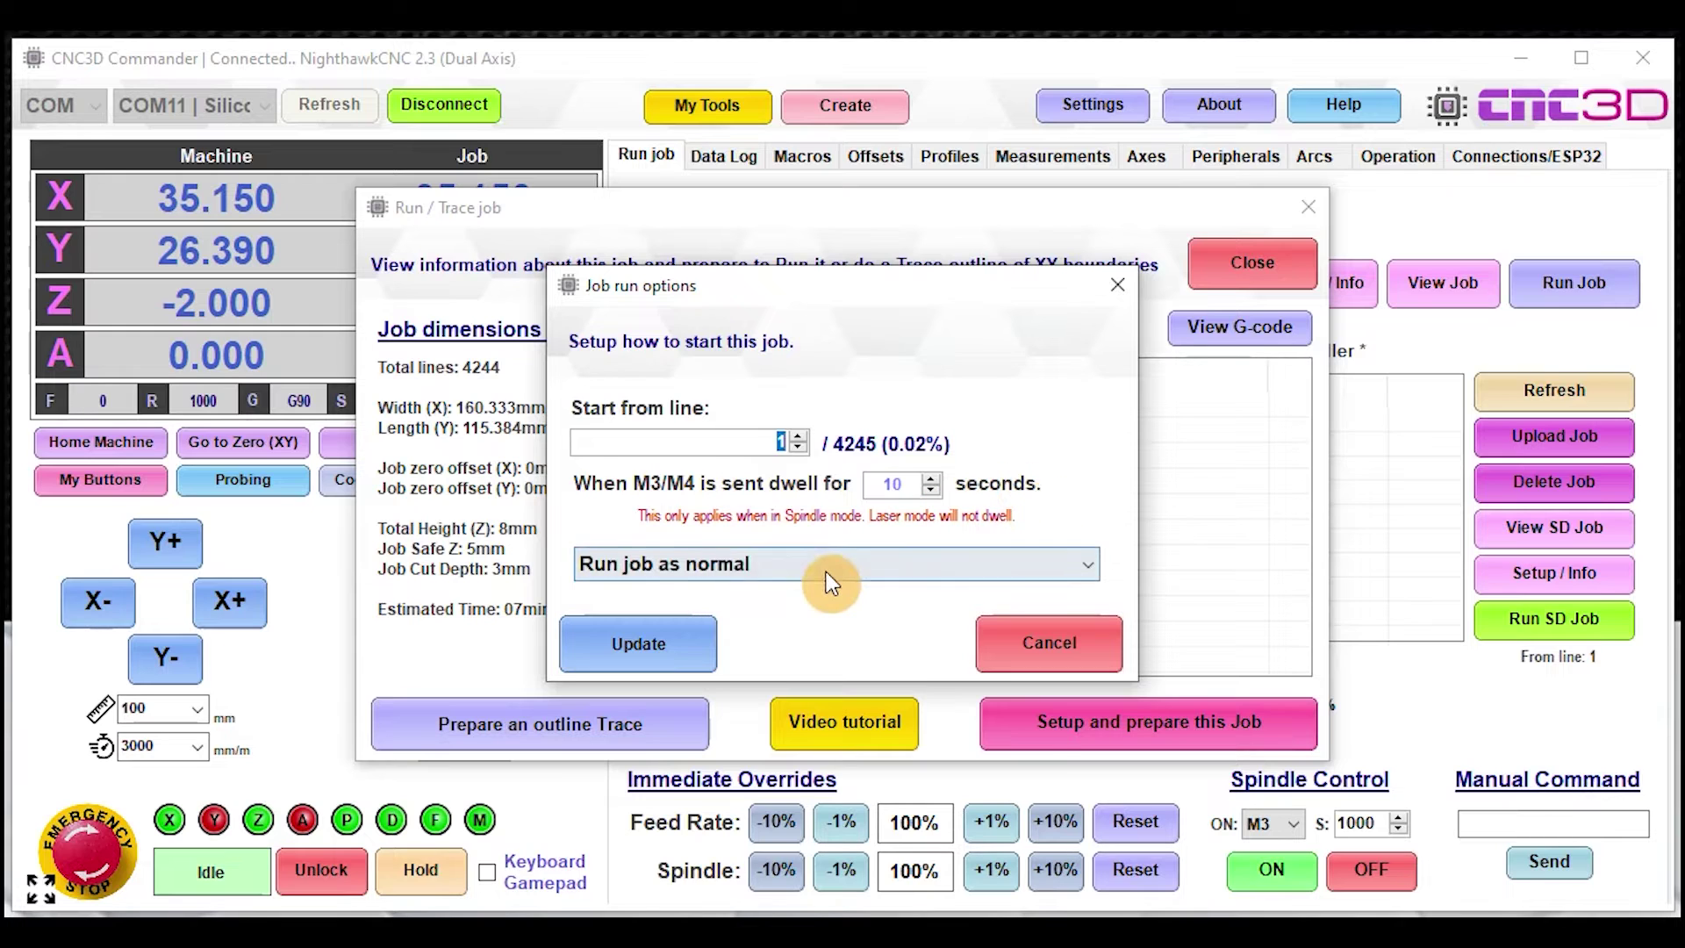
click(746, 566)
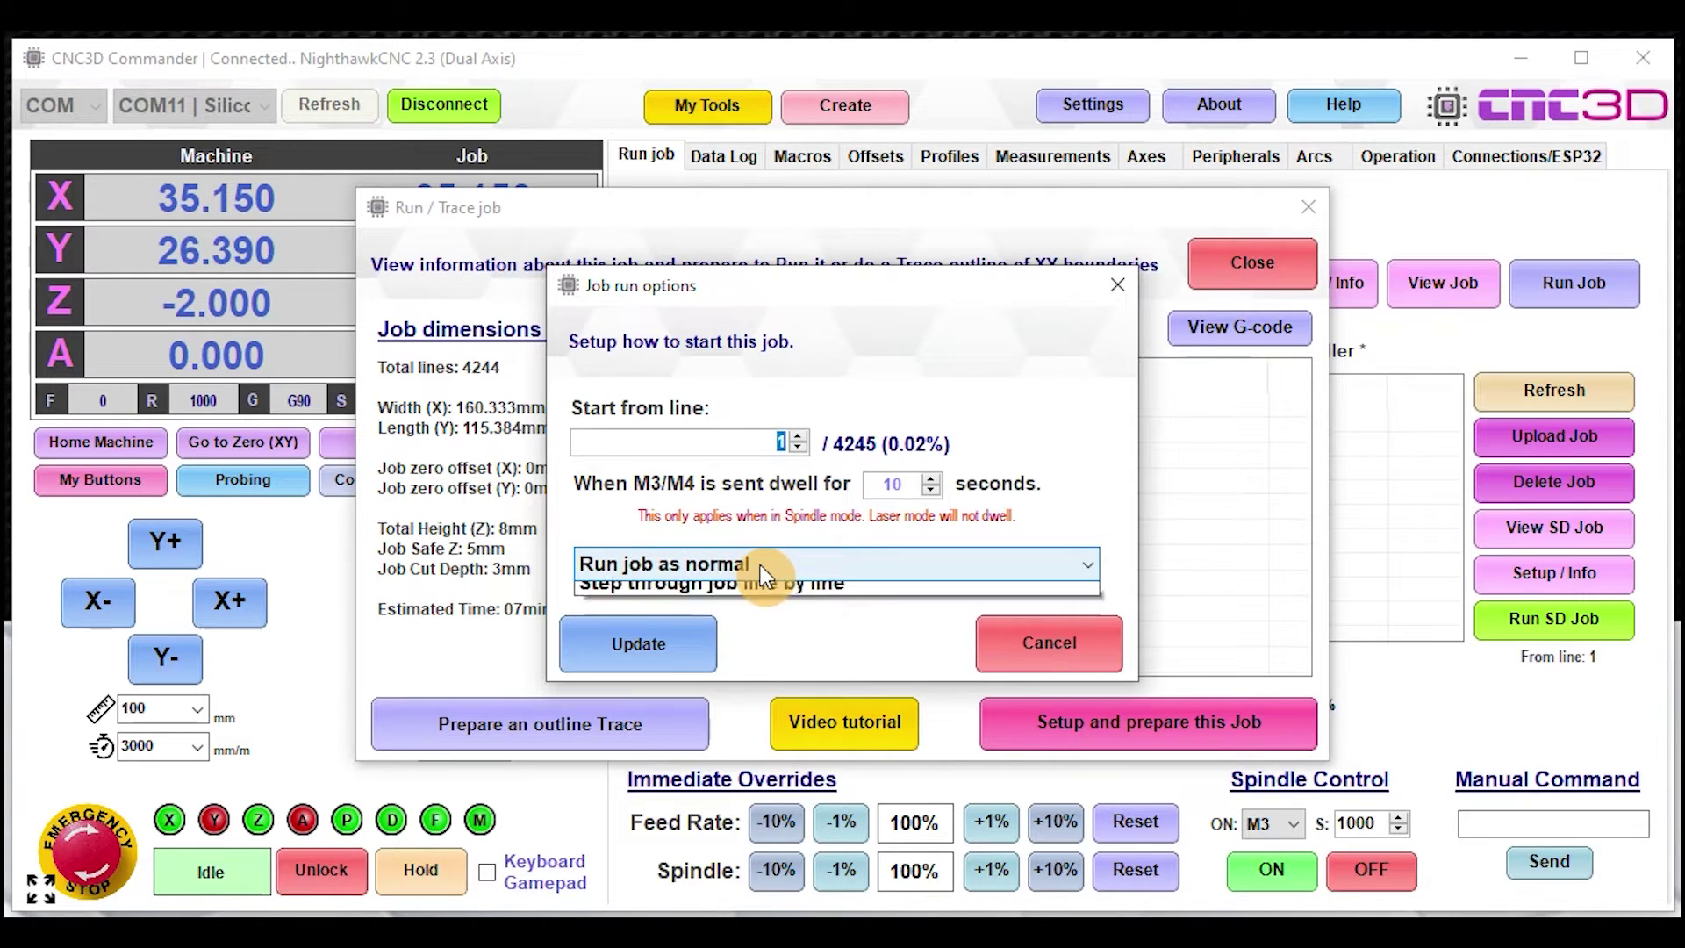
click(913, 562)
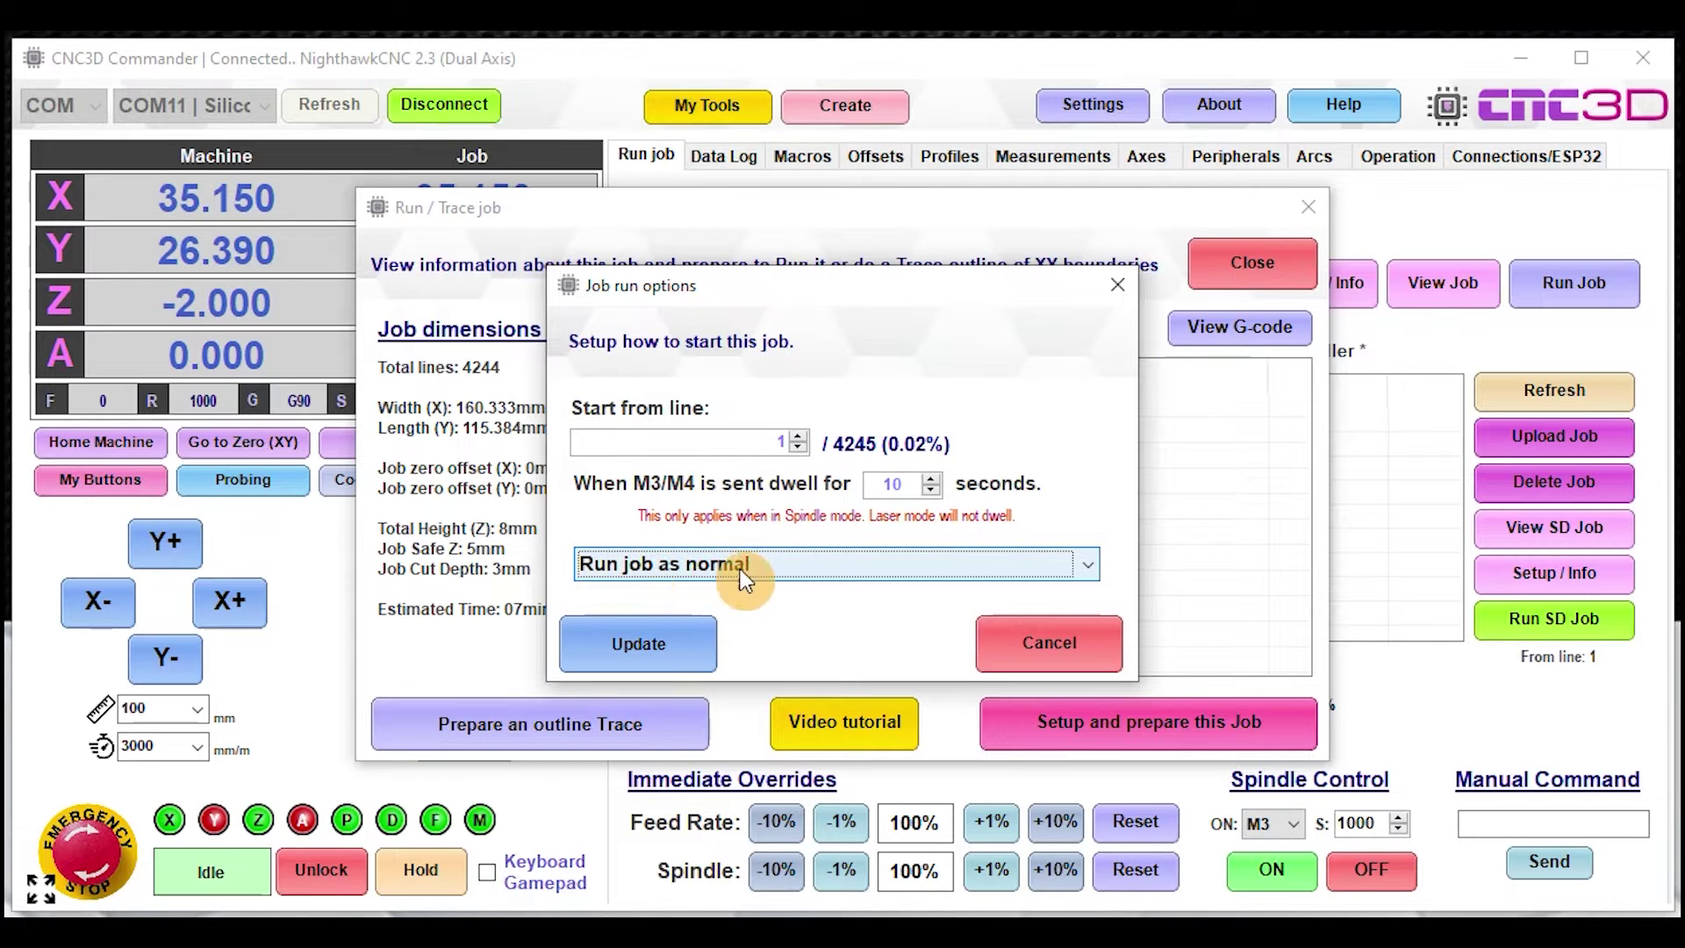
click(774, 565)
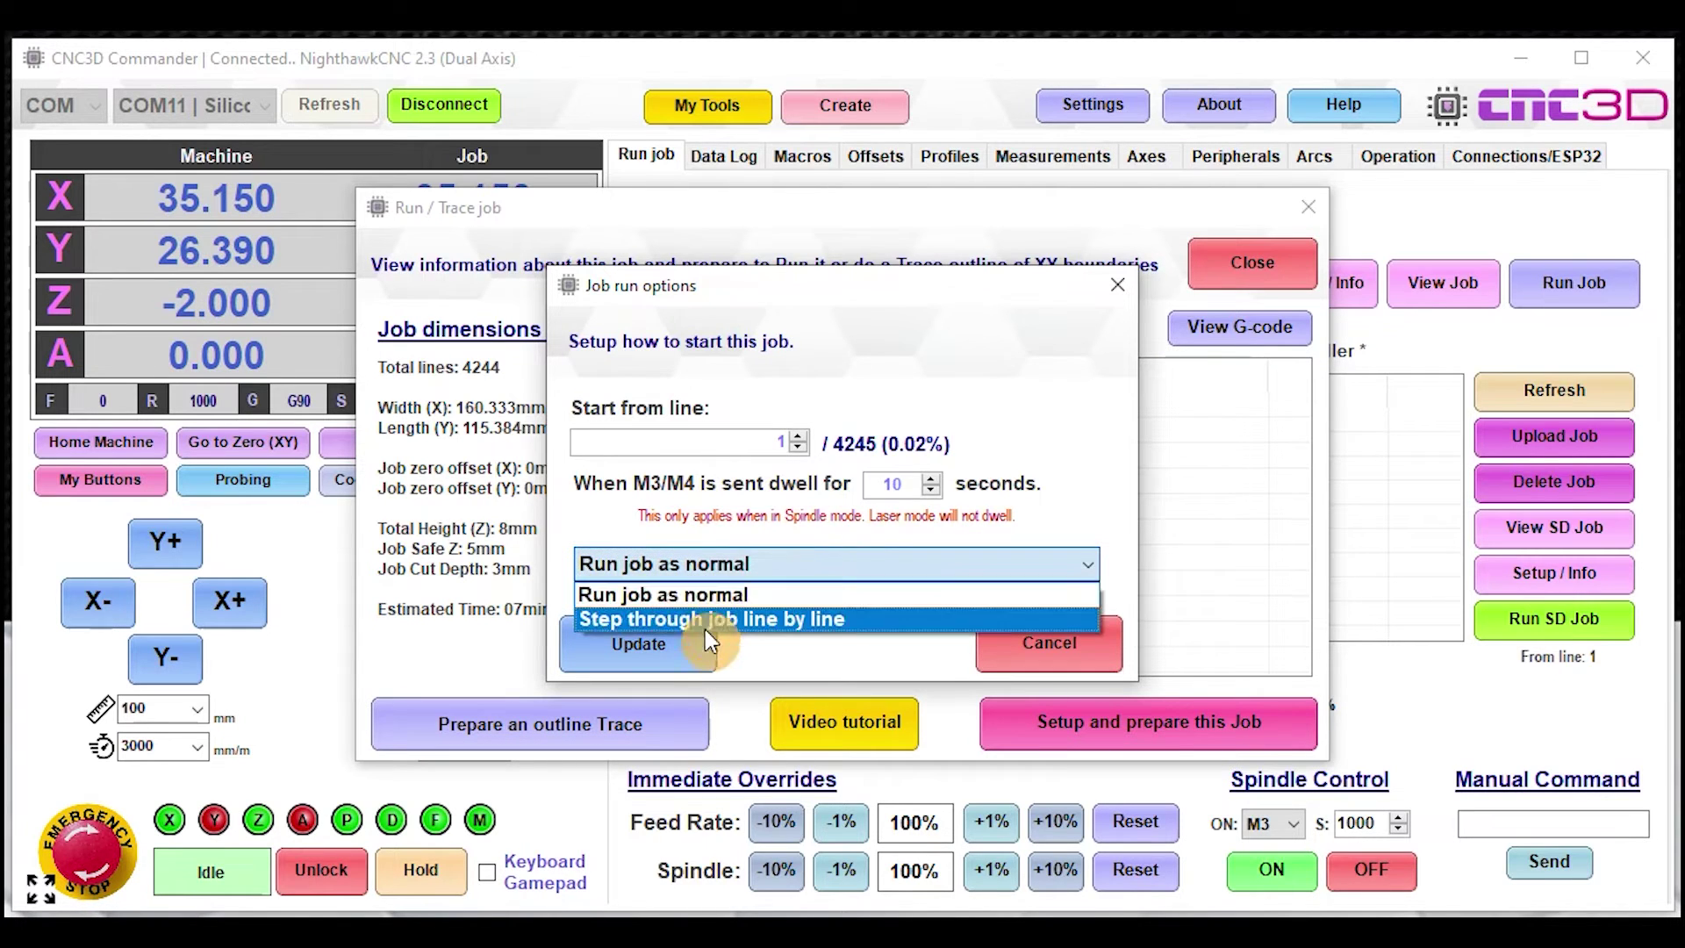
click(834, 619)
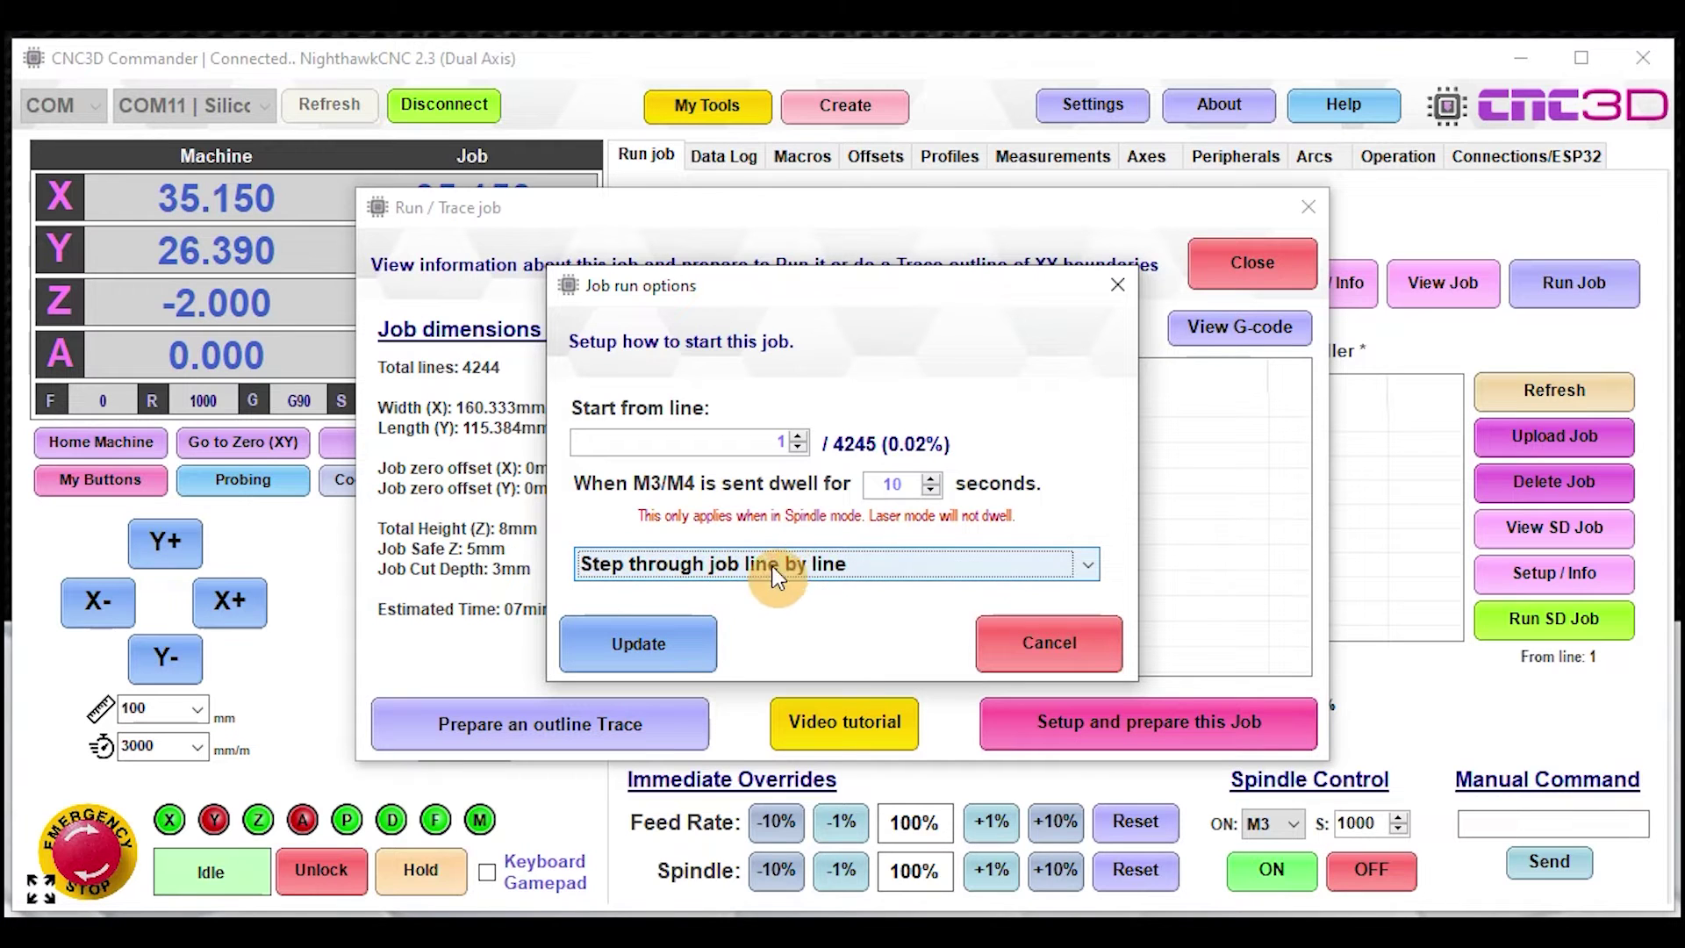
click(637, 646)
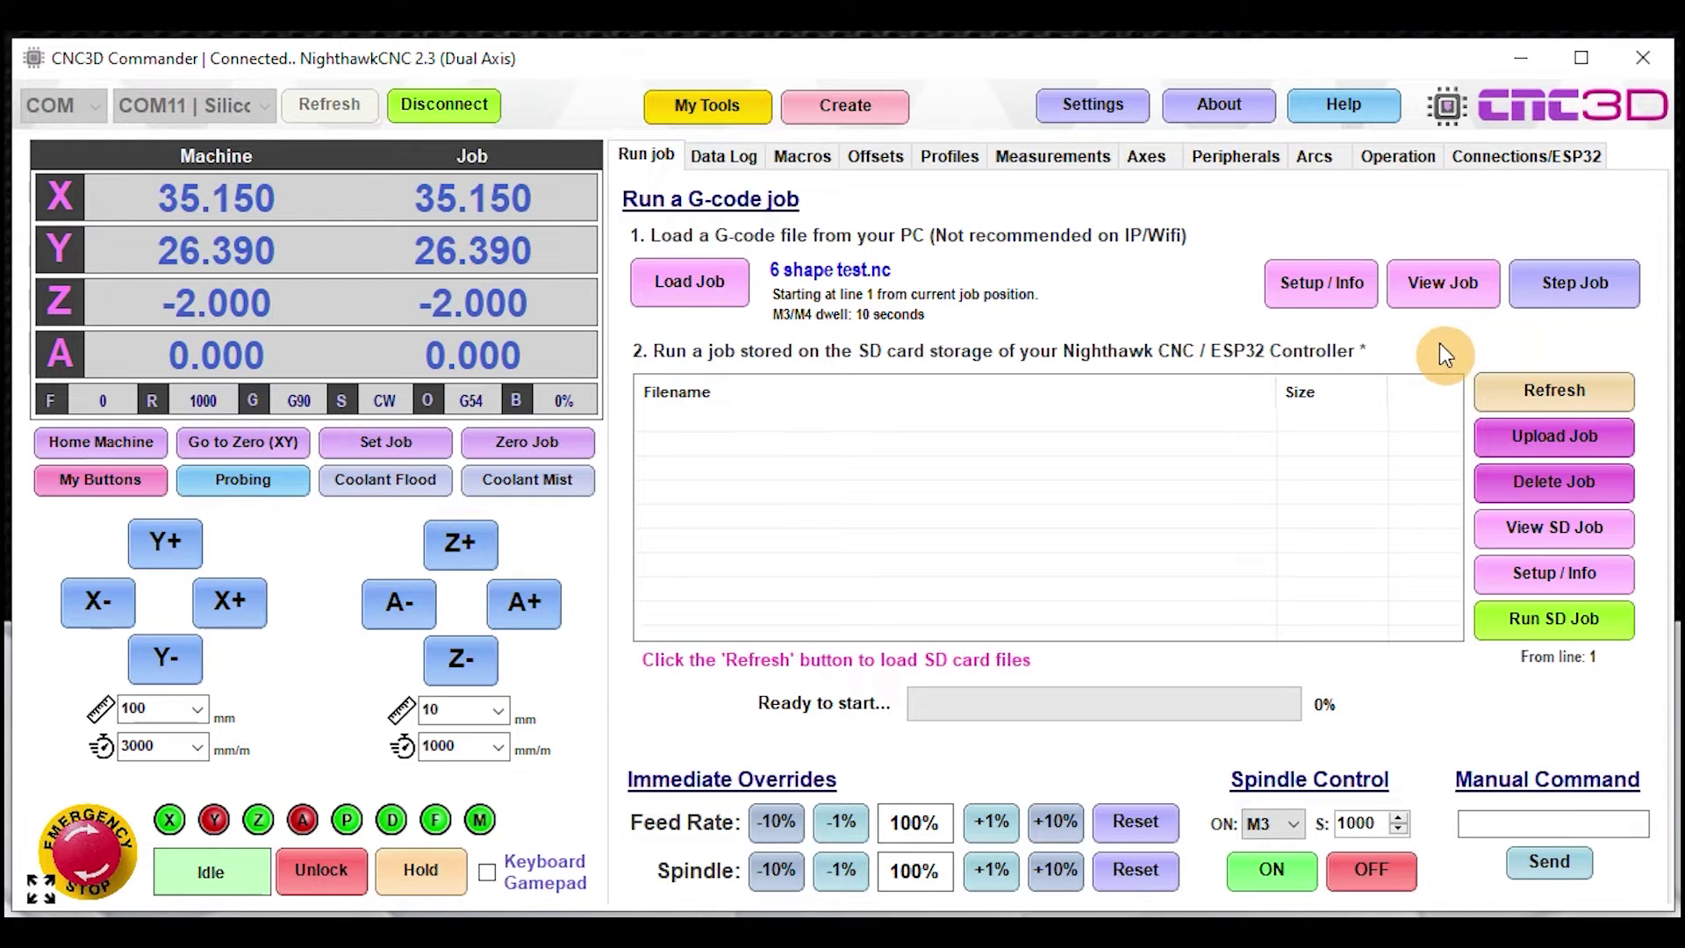
Zero the job X, Y and Z coordinates after confirming the warning, then start the stepped run.
click(534, 445)
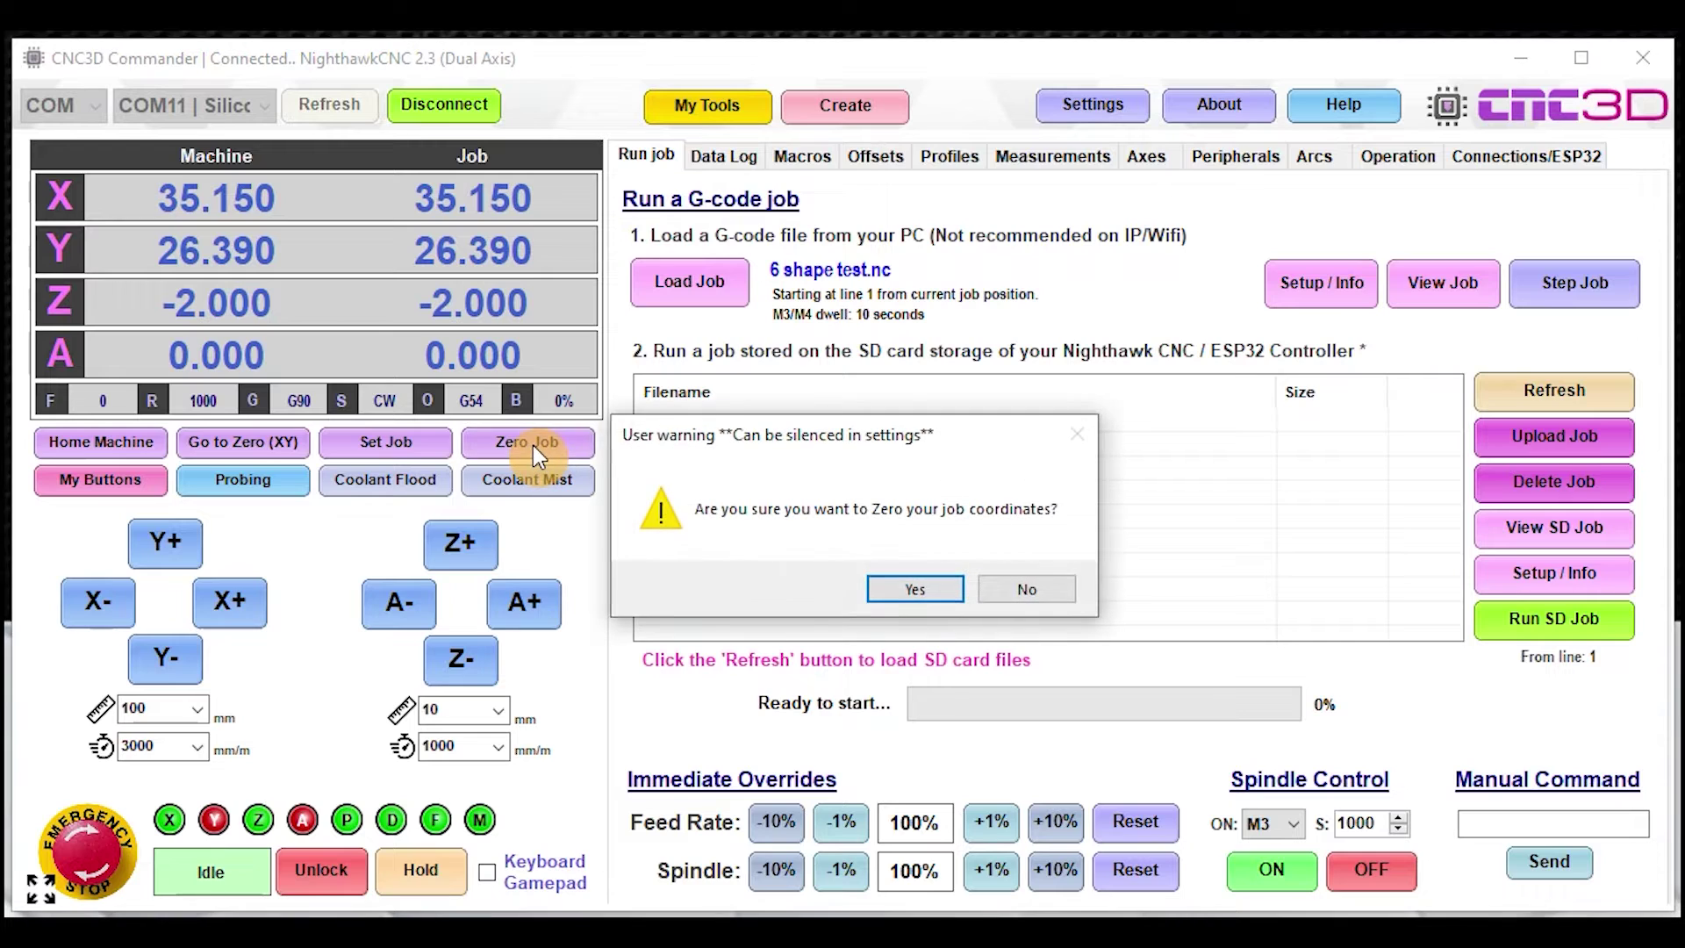
click(908, 590)
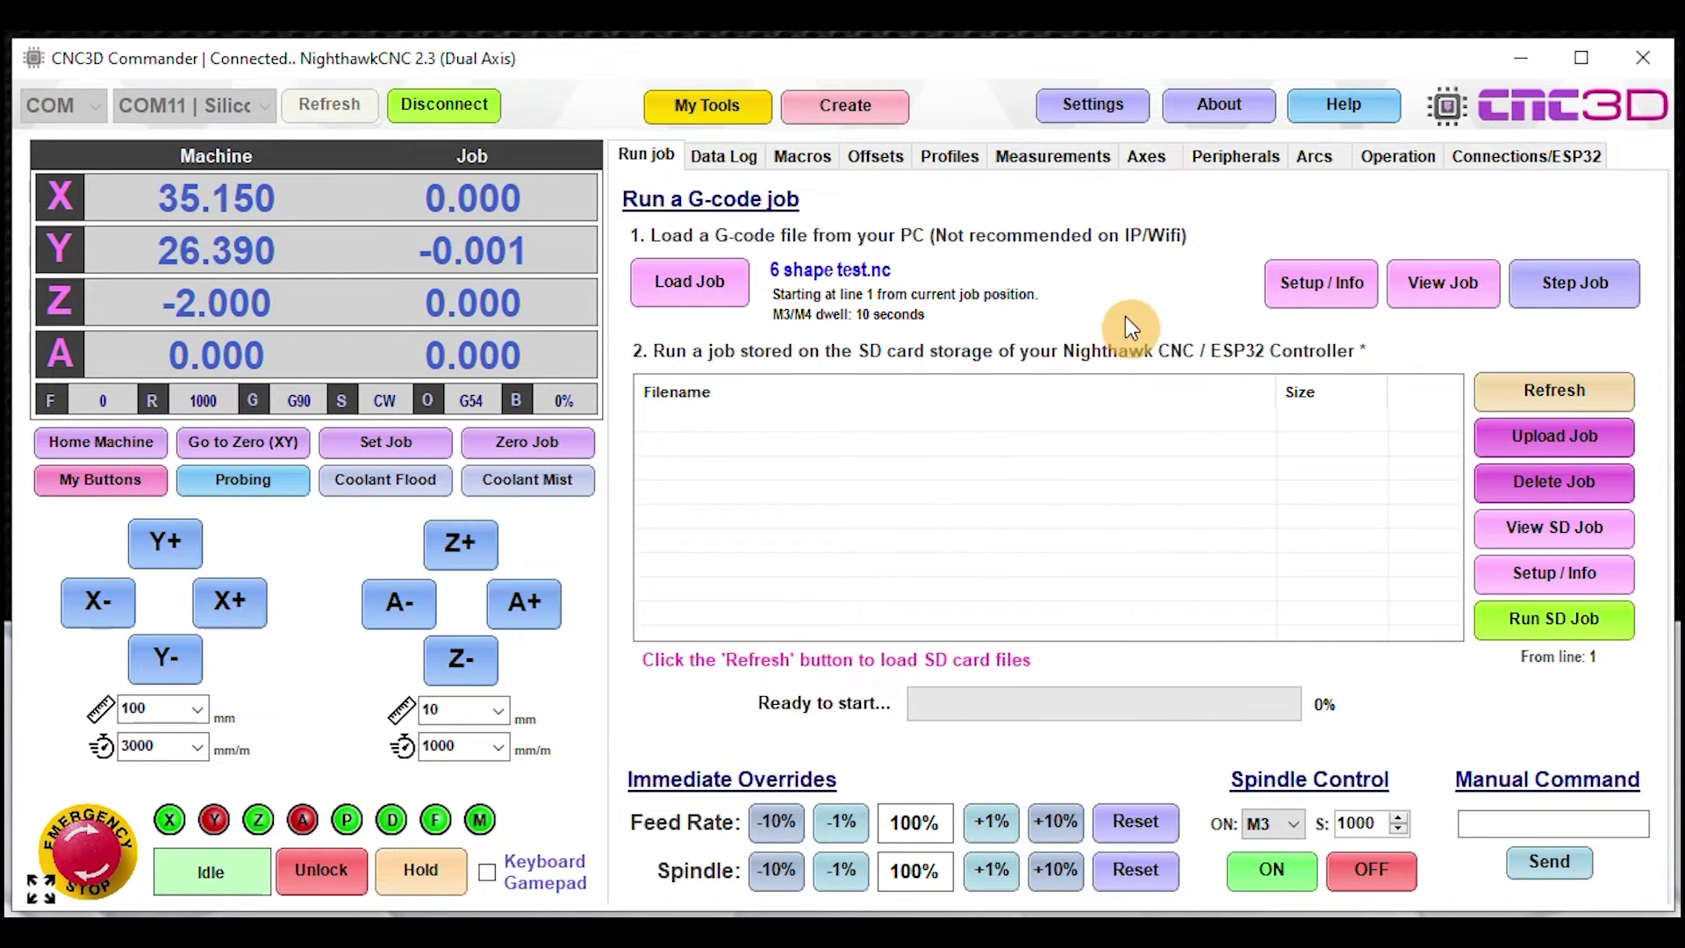
click(1592, 282)
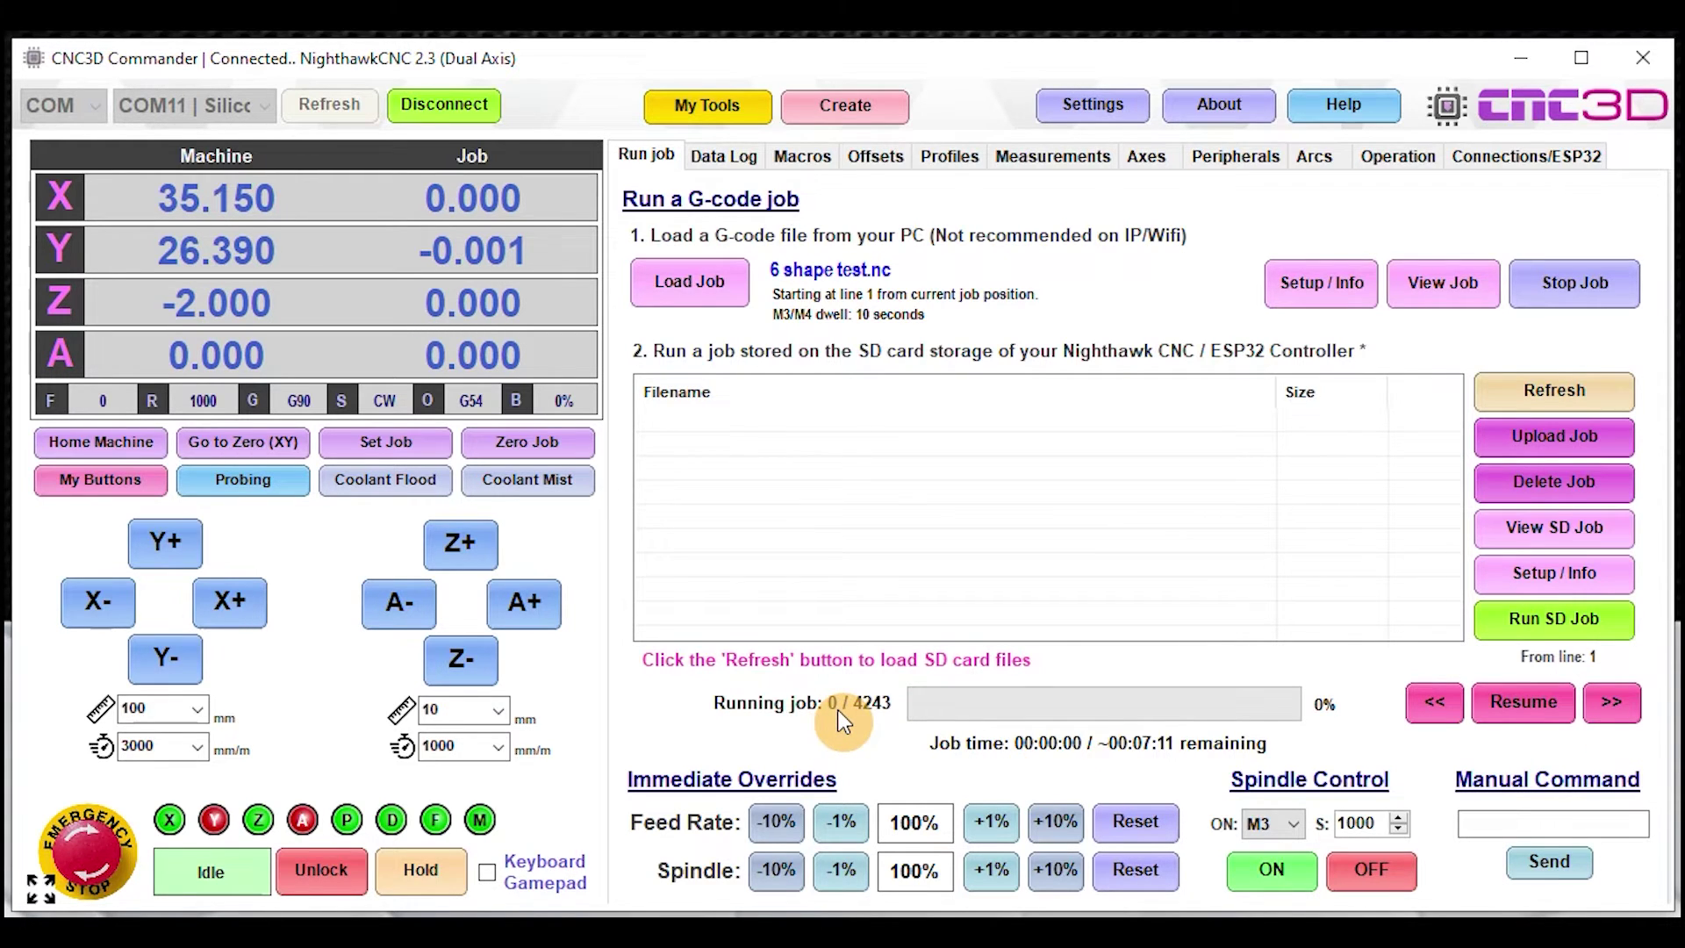
Step the job forward three lines, back one, forward two more, then resume continuous streaming.
click(1614, 702)
click(1616, 706)
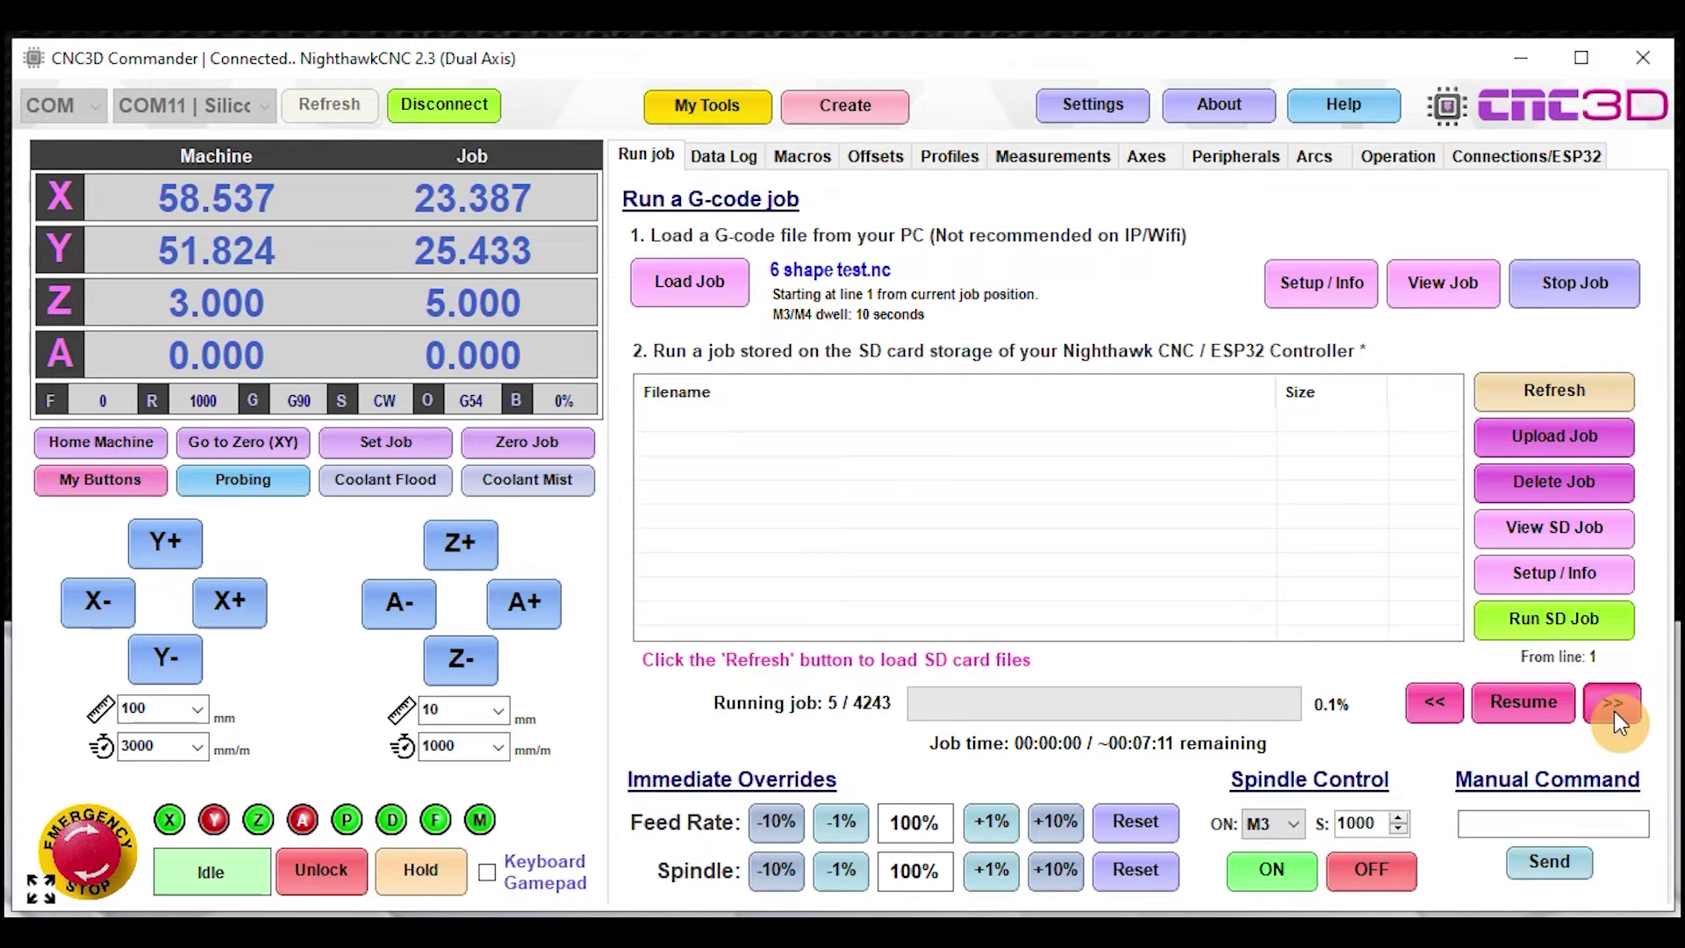
click(1614, 708)
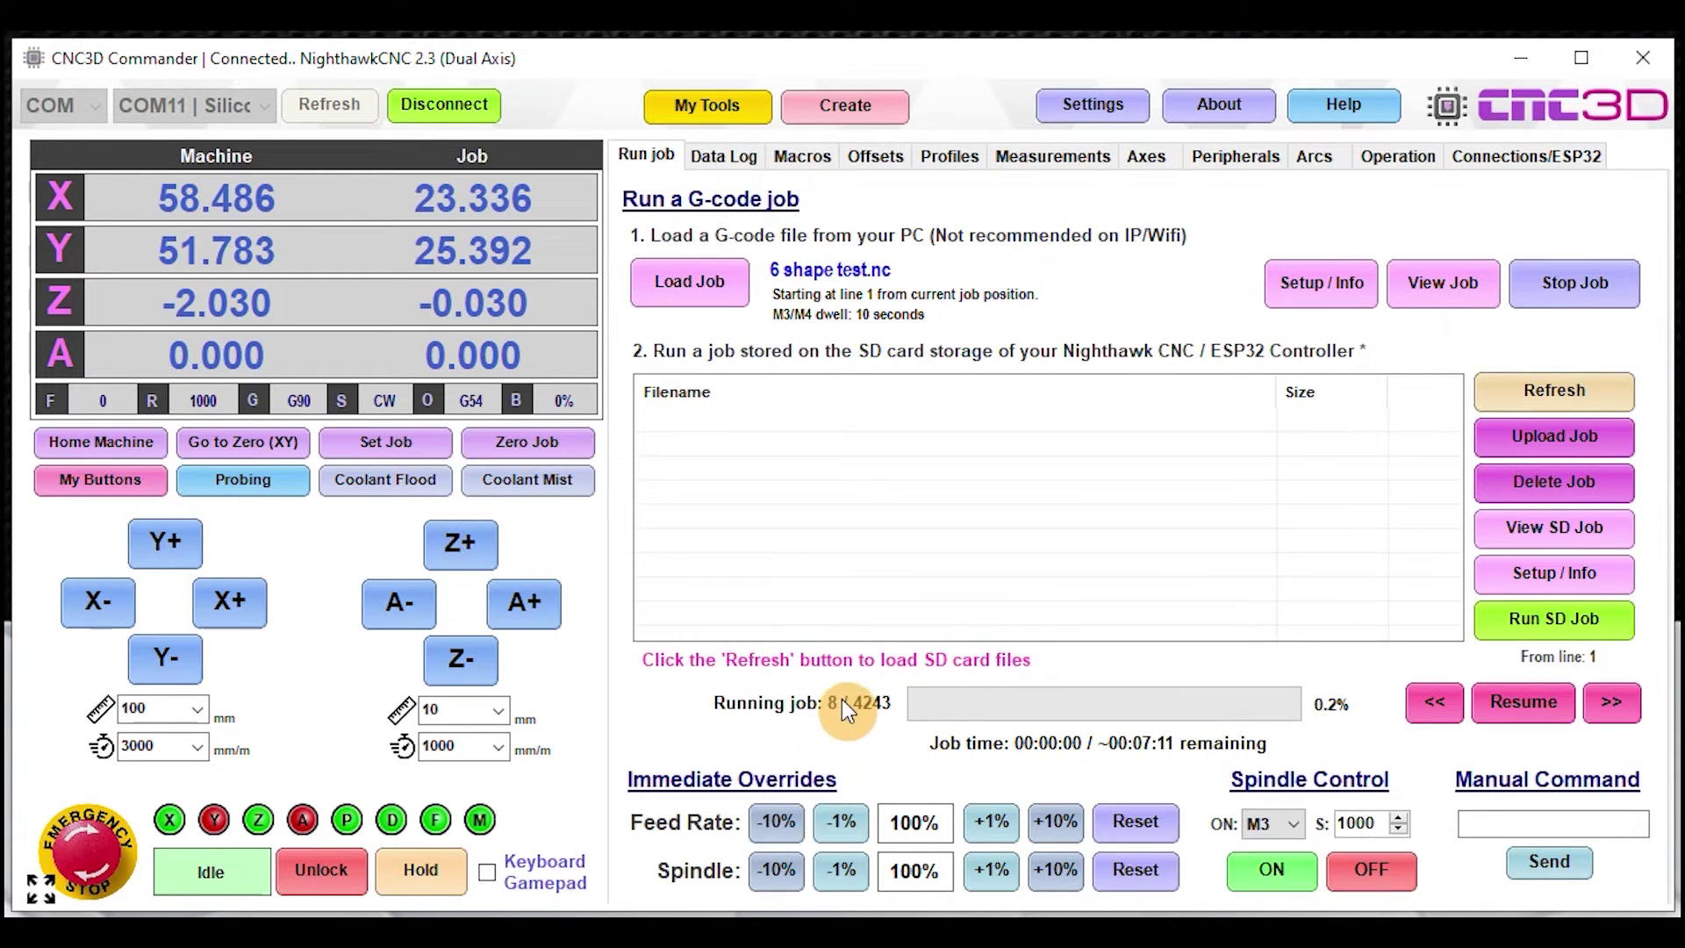
click(1436, 707)
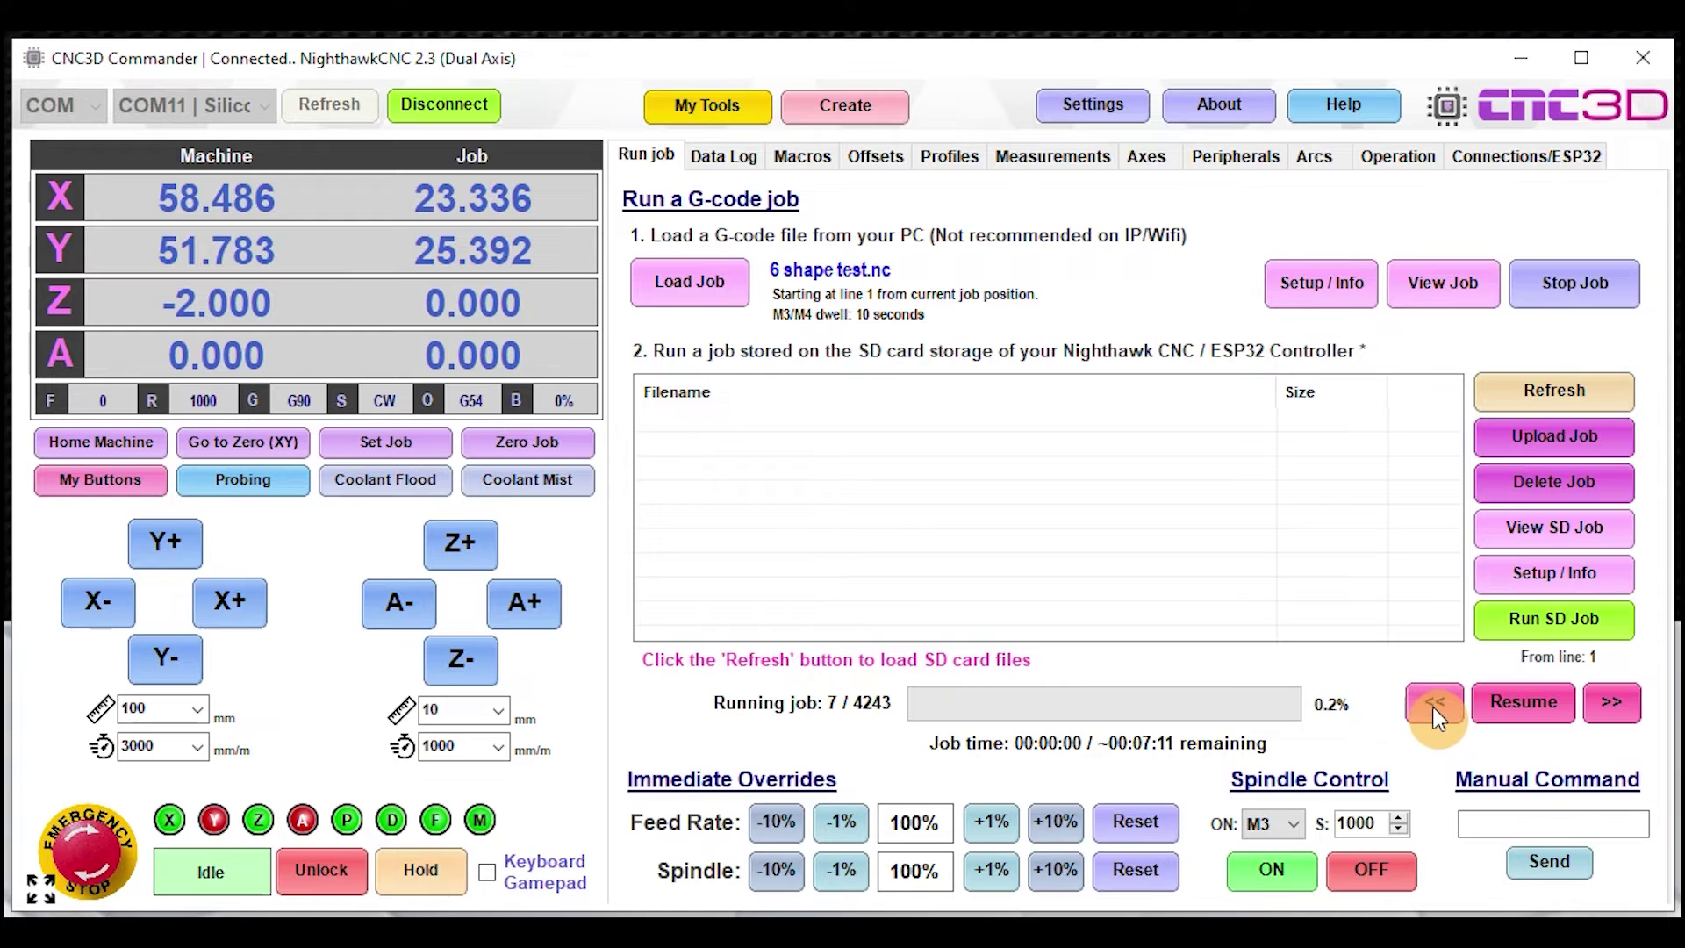
click(1625, 700)
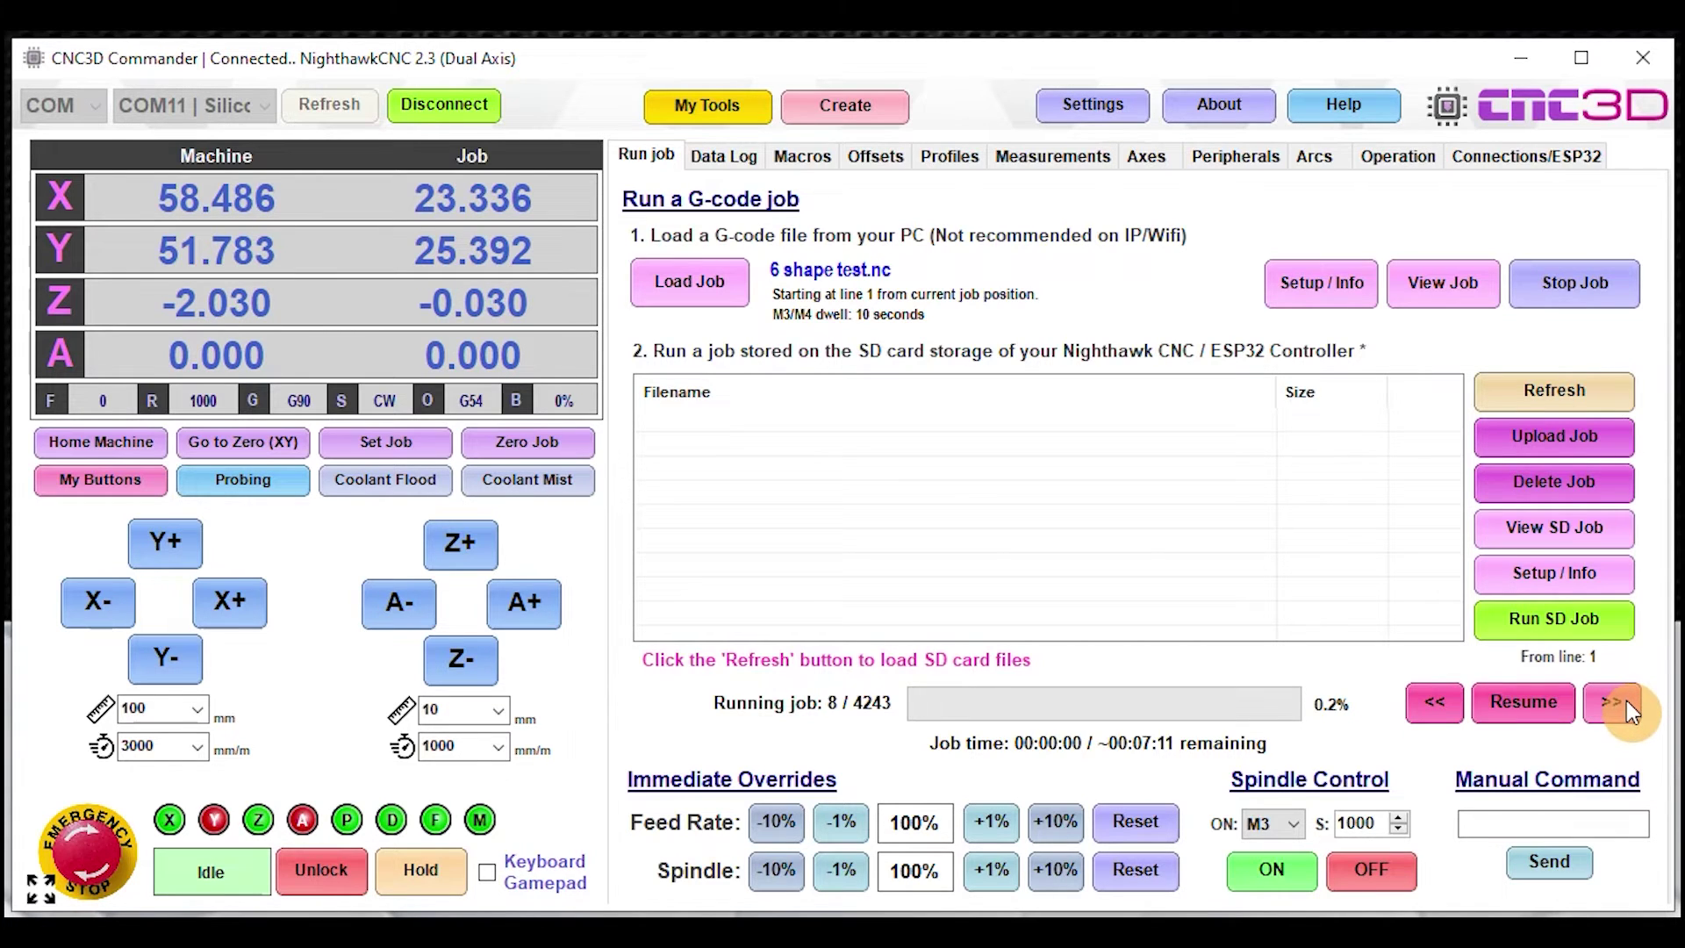
click(1625, 700)
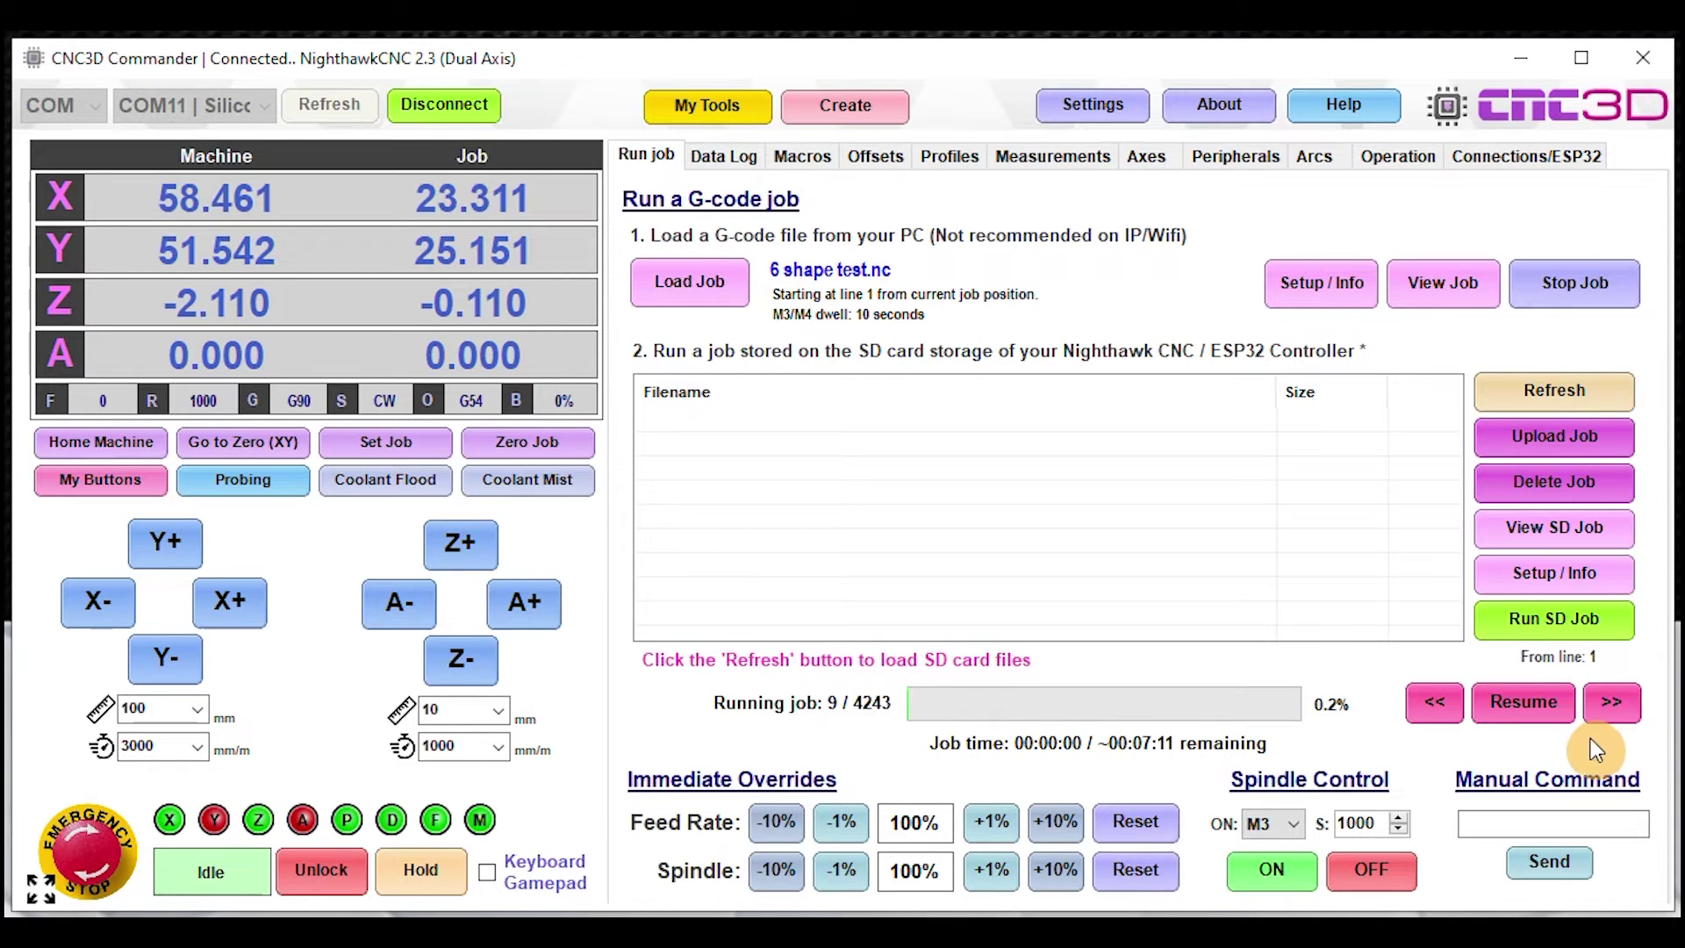
click(1520, 705)
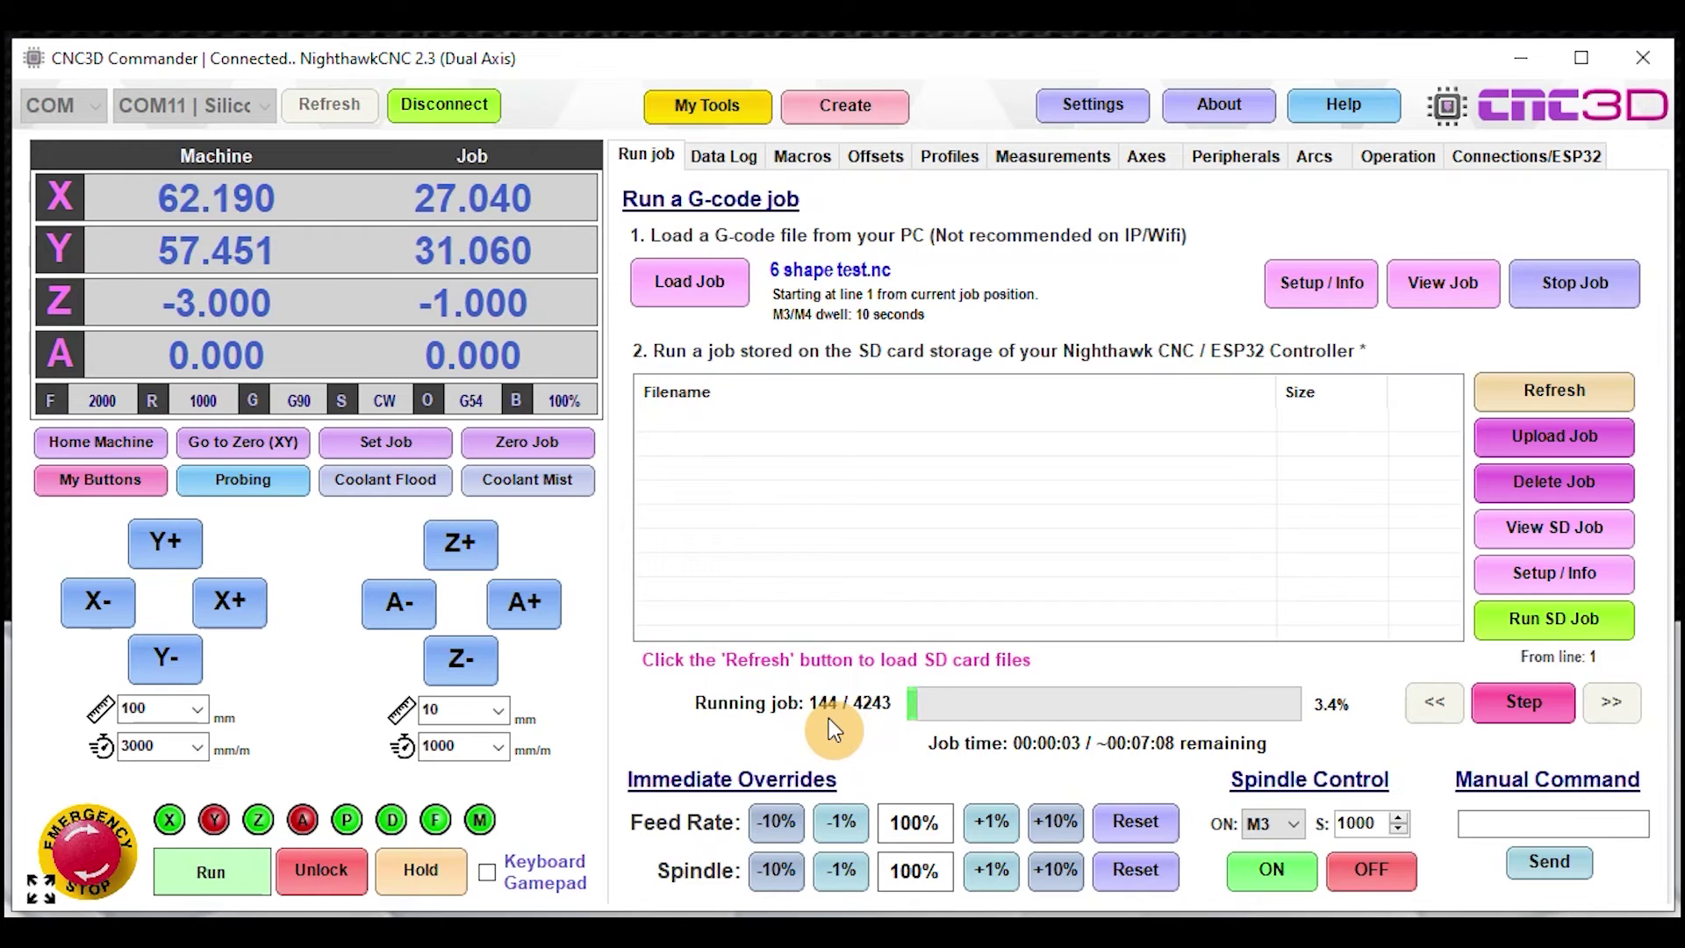
Pause the stream, dismiss the warning, step forward and back one line, then resume to line 344.
click(1524, 711)
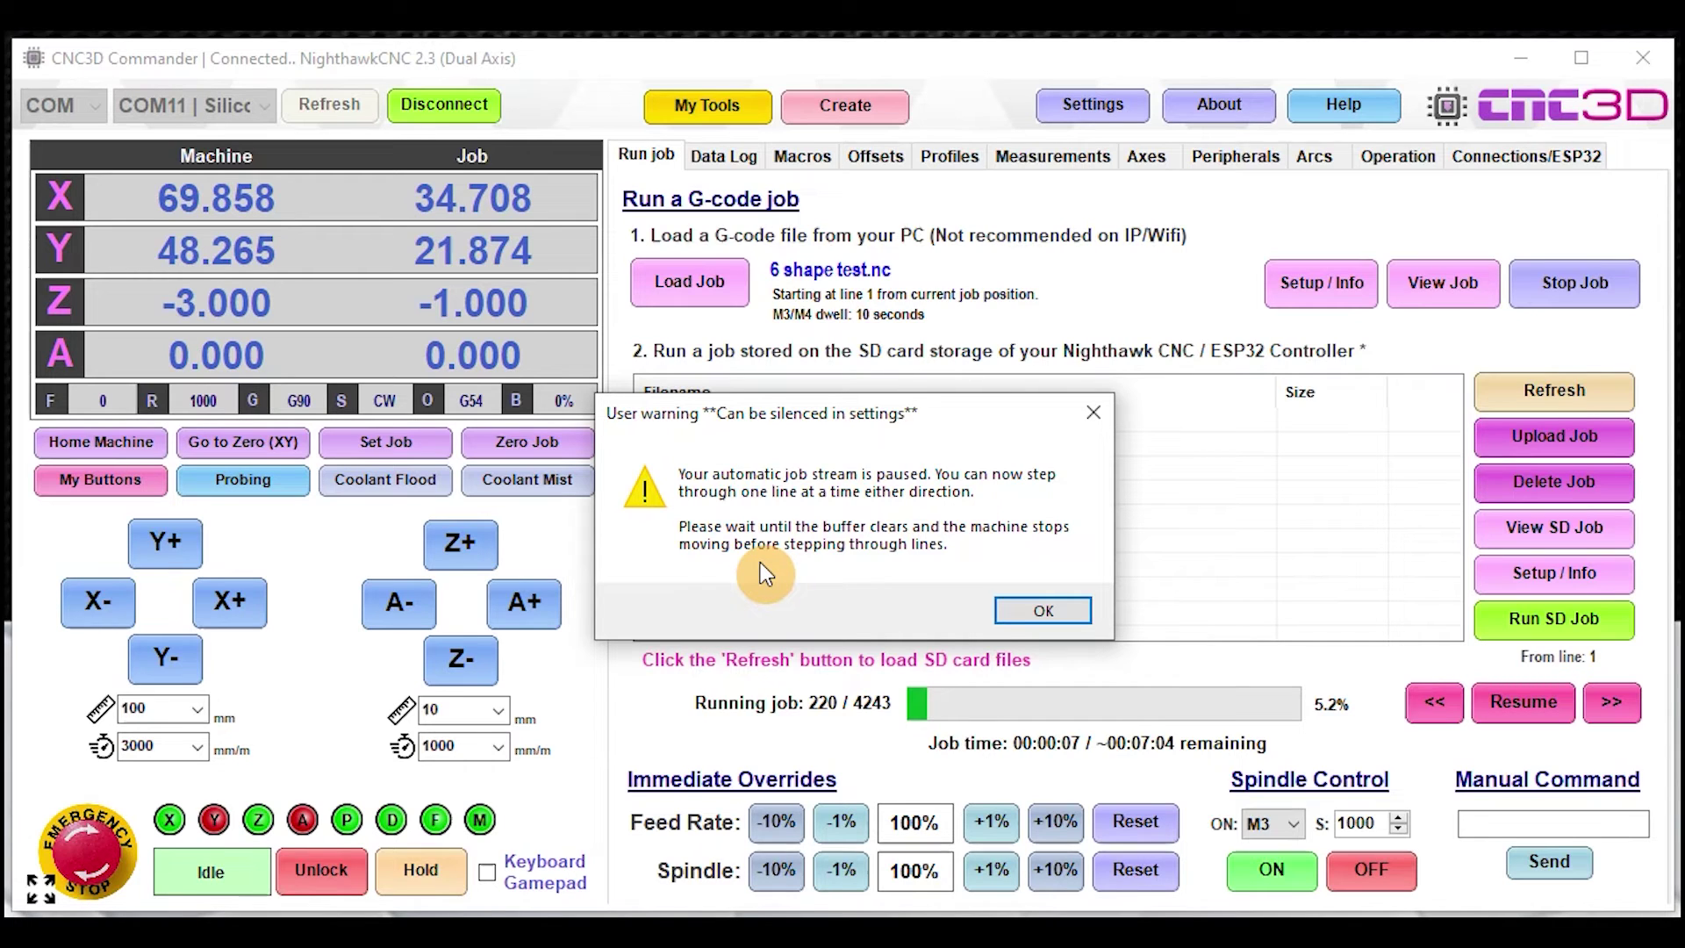
click(1050, 612)
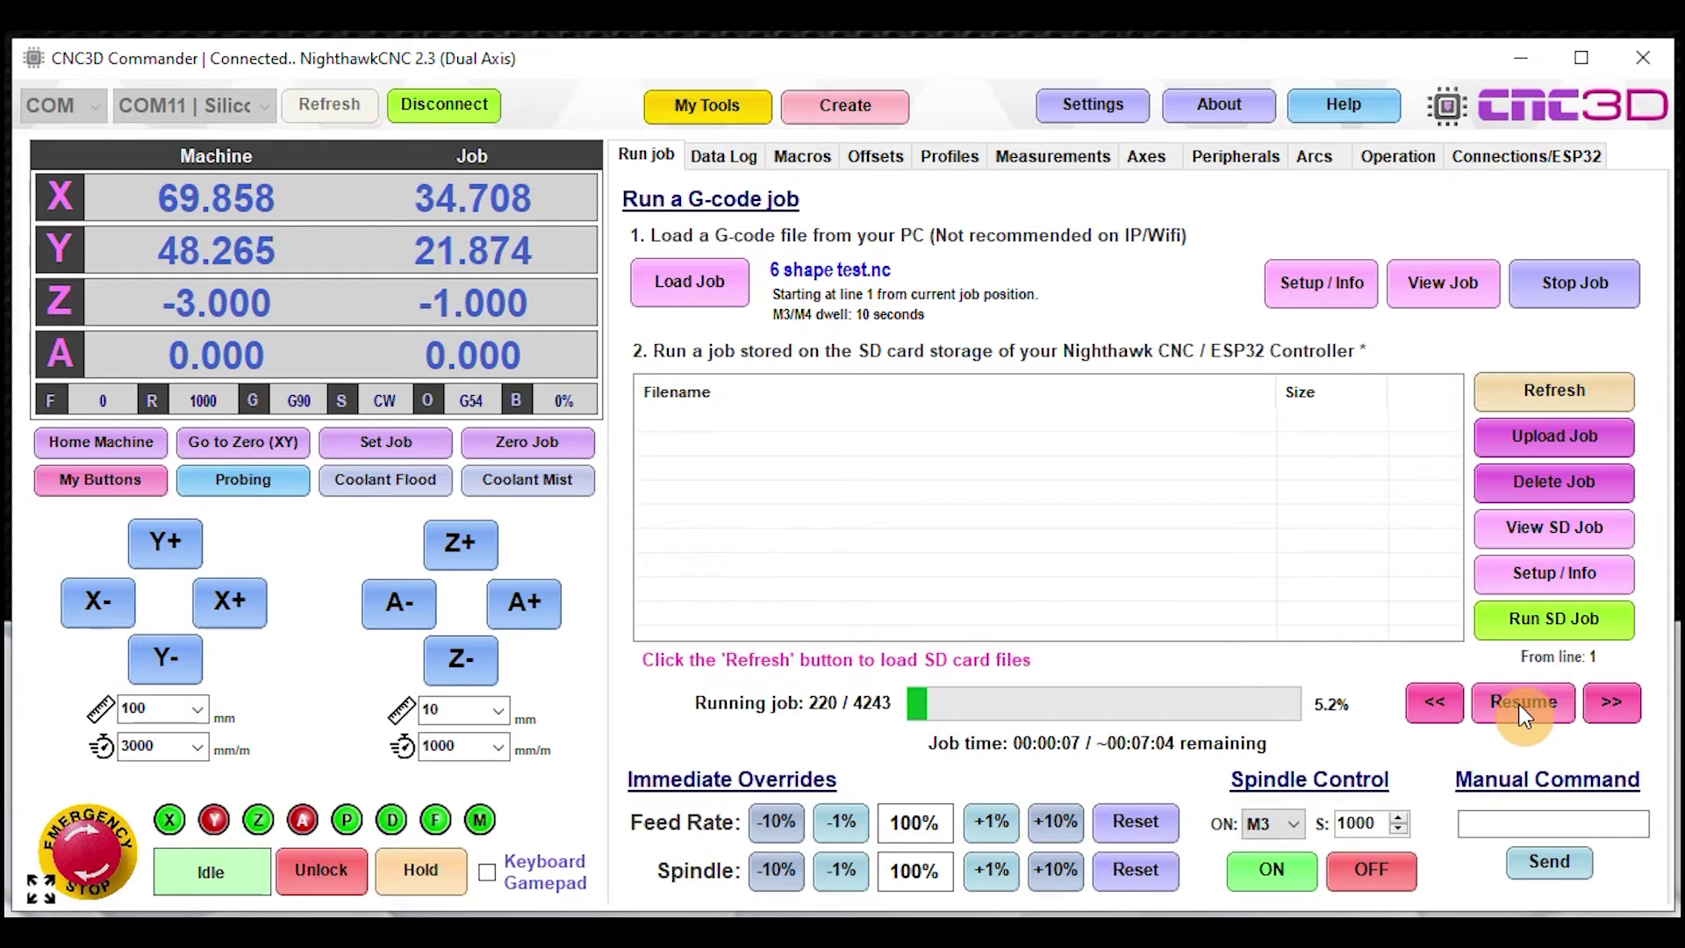
click(1616, 704)
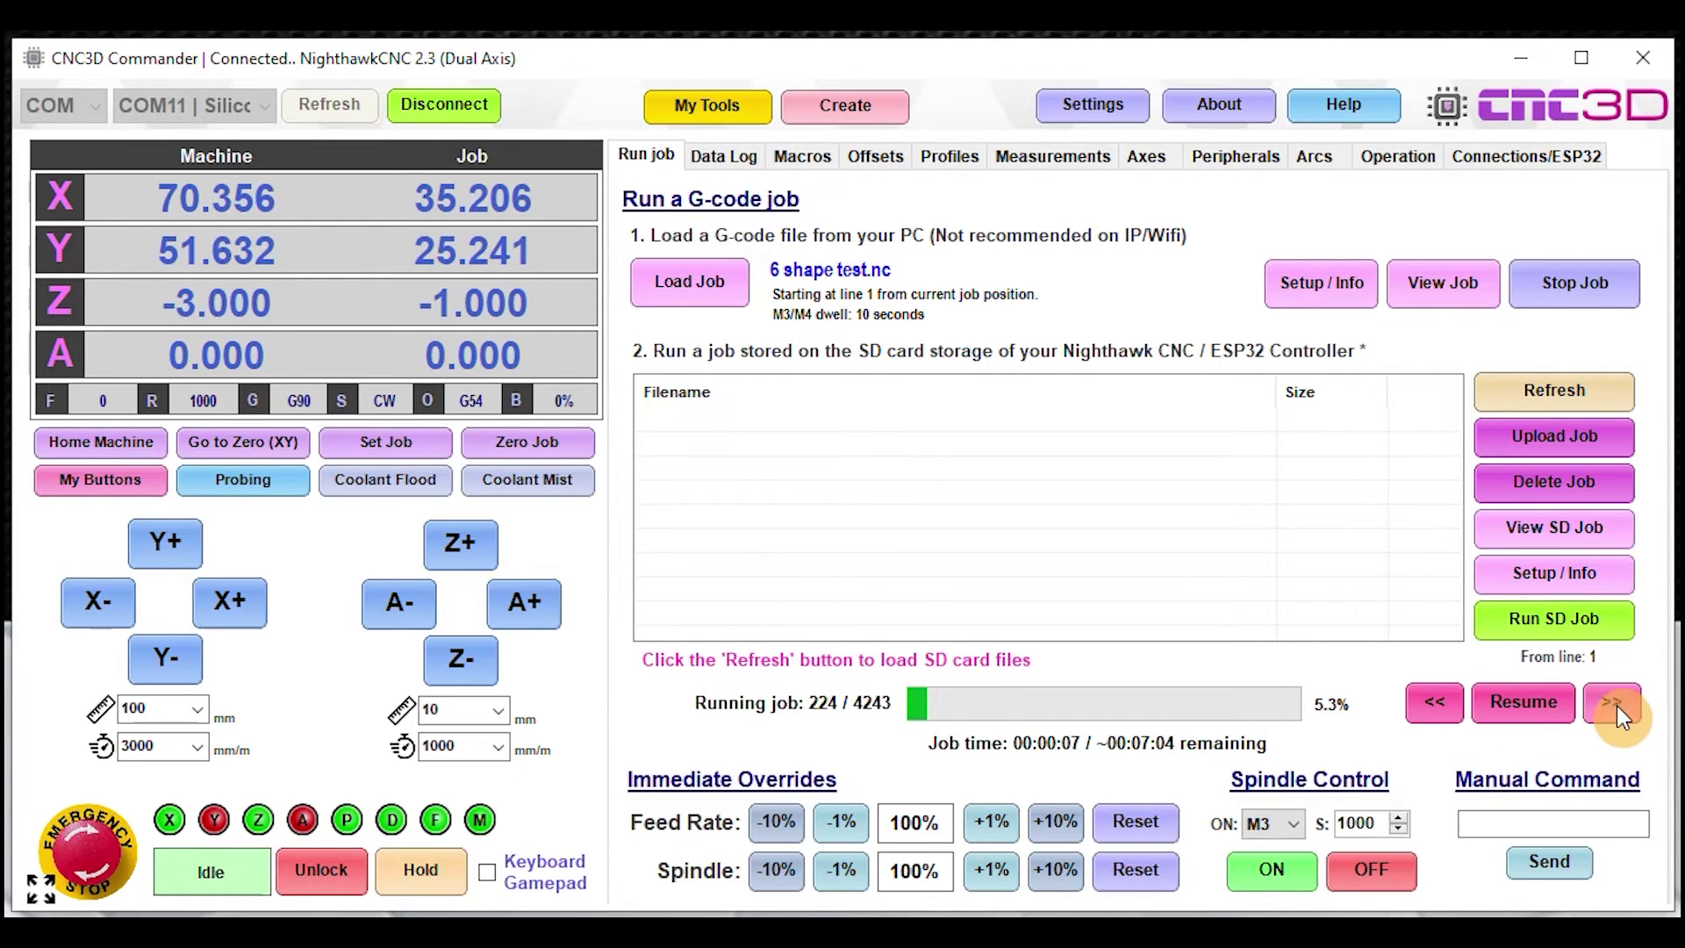
click(1435, 704)
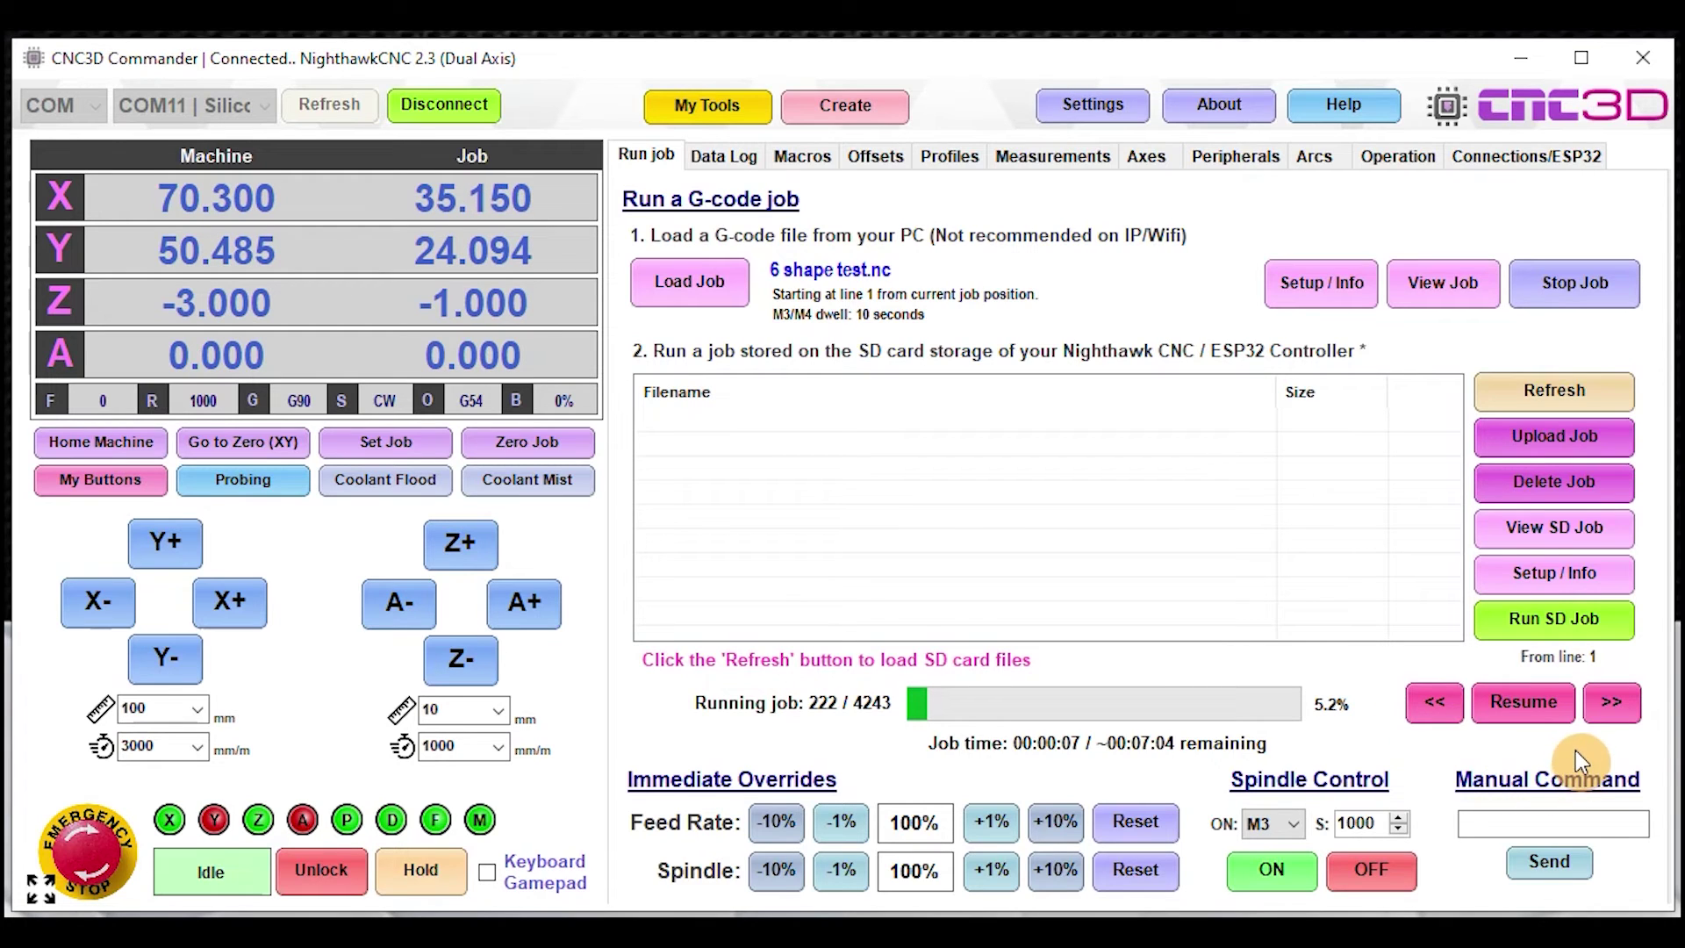
click(1522, 709)
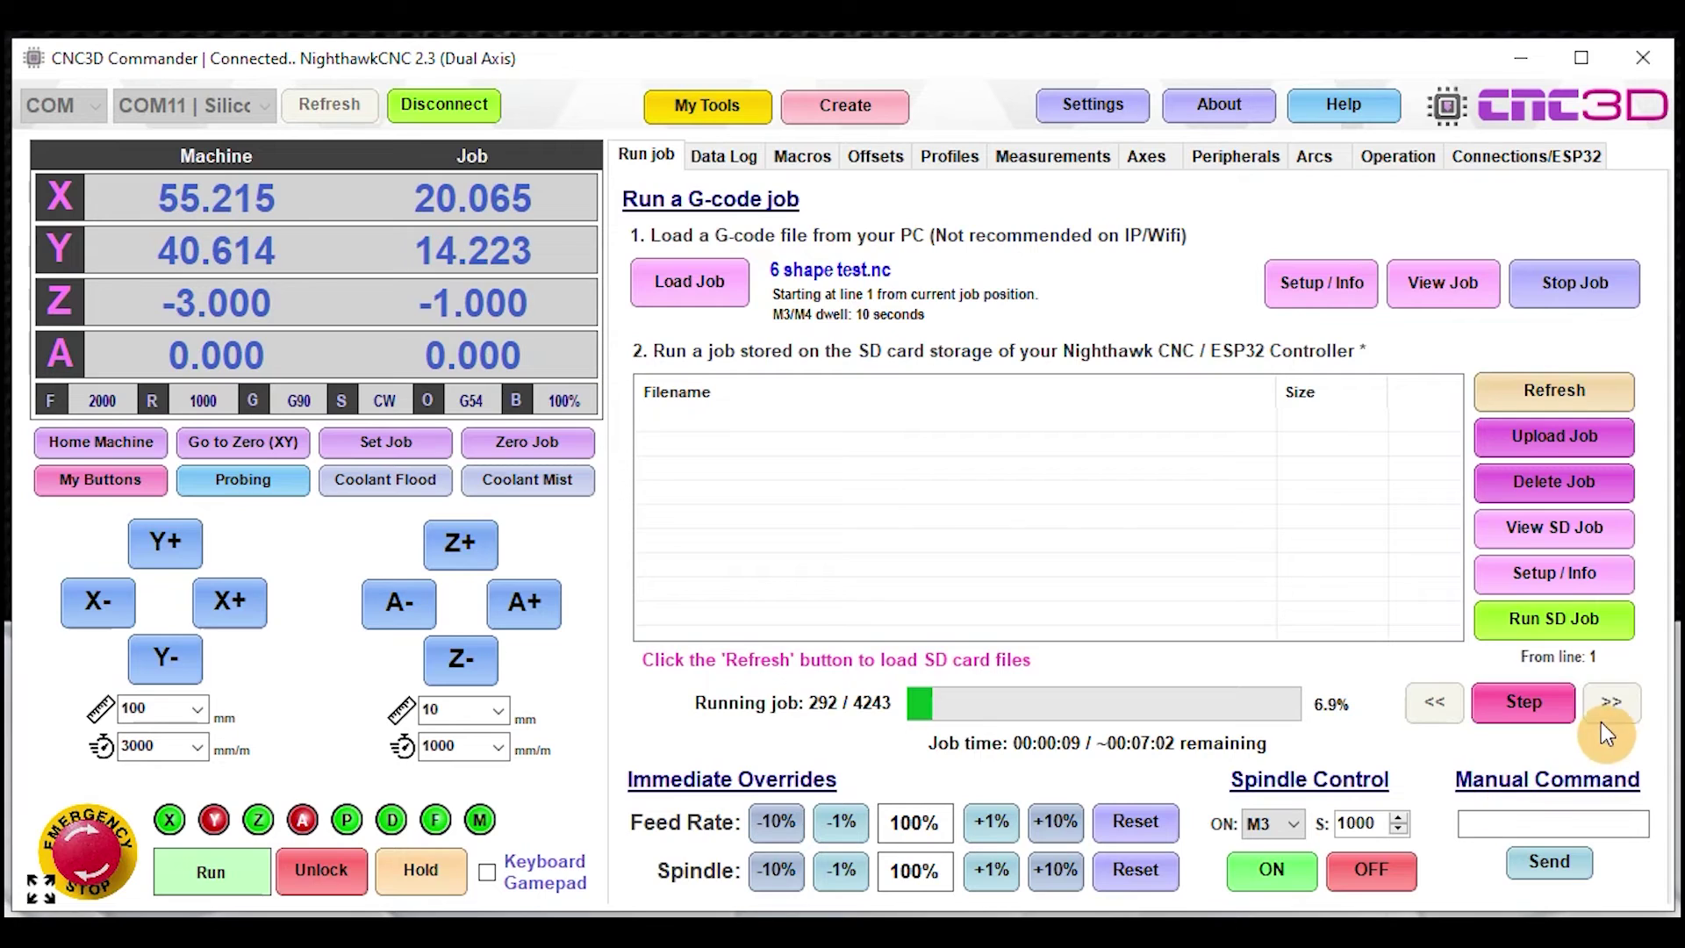
click(1532, 707)
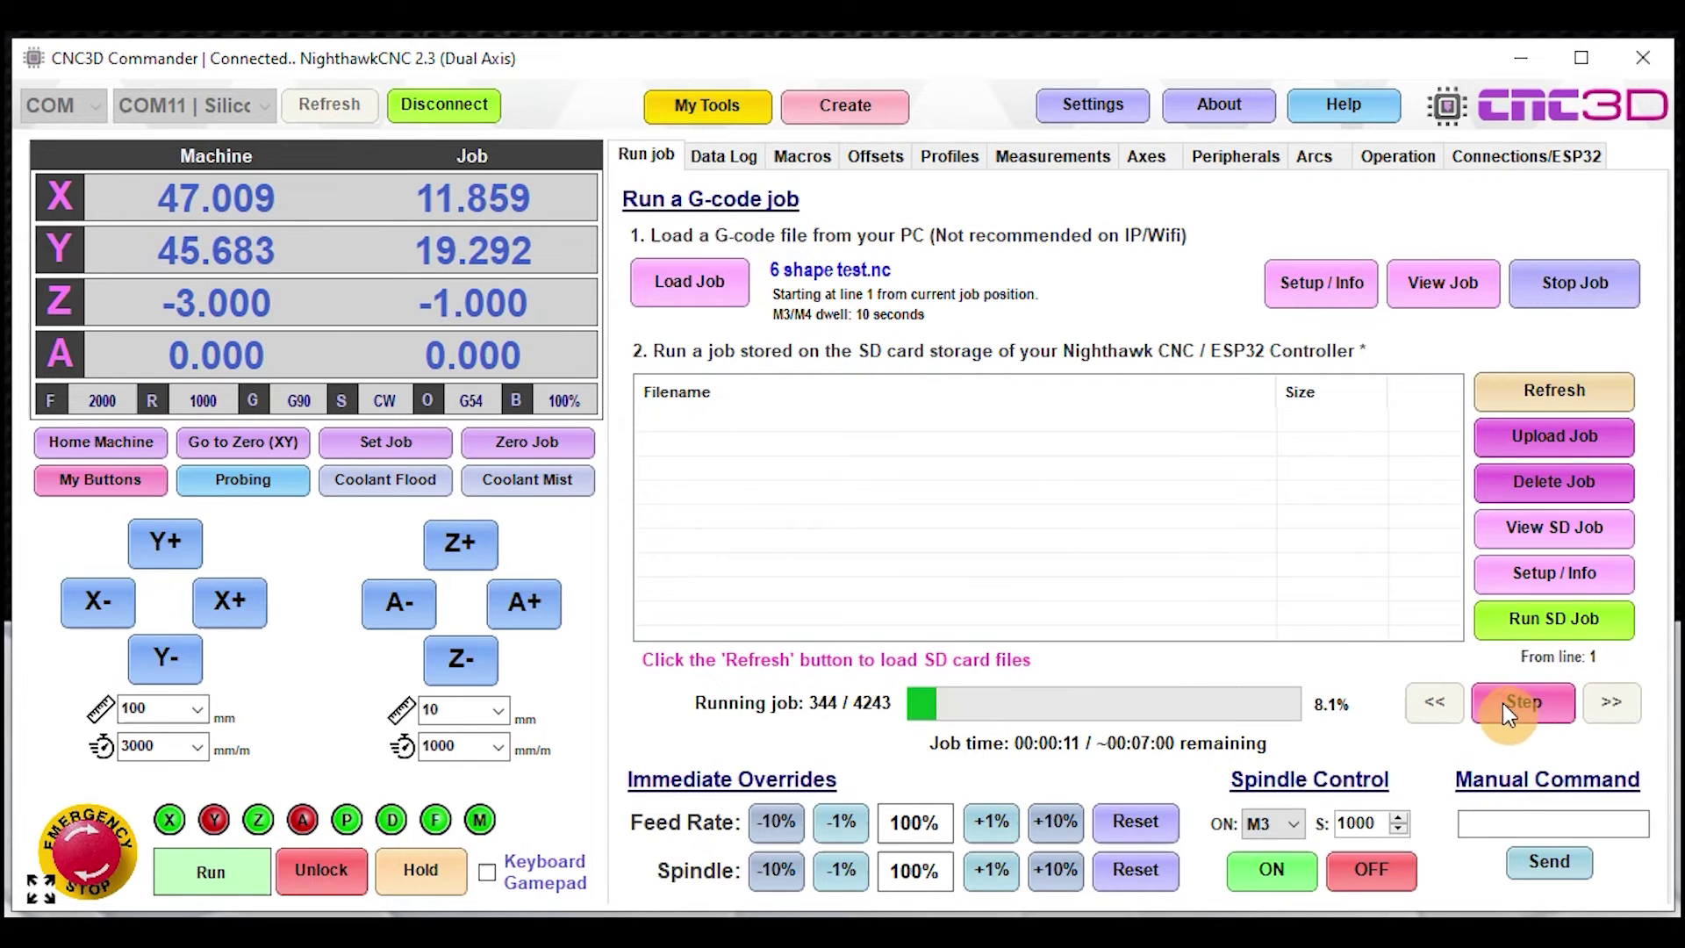